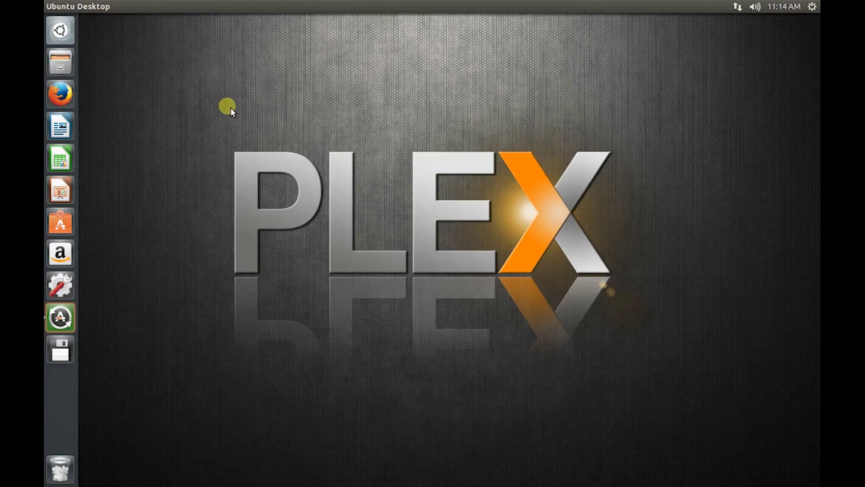
Step: Open About This Computer and view the Default Applications, Removable Media and Legal Notice pages
left_click(813, 8)
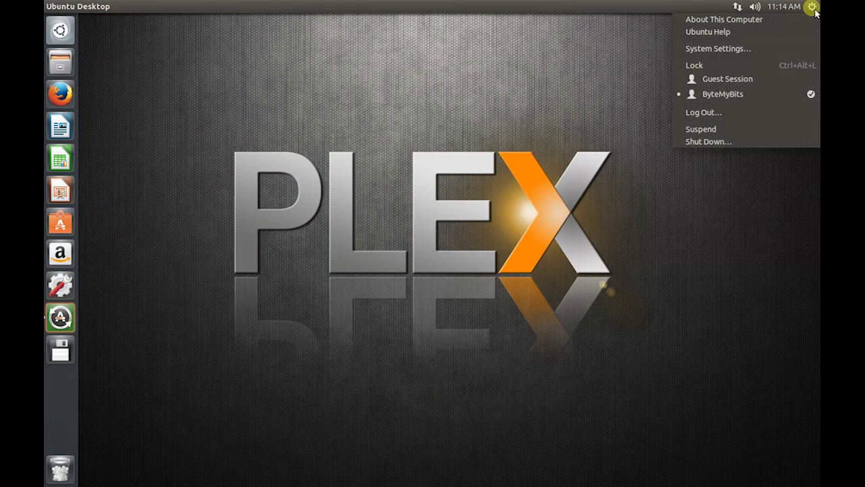
left_click(777, 20)
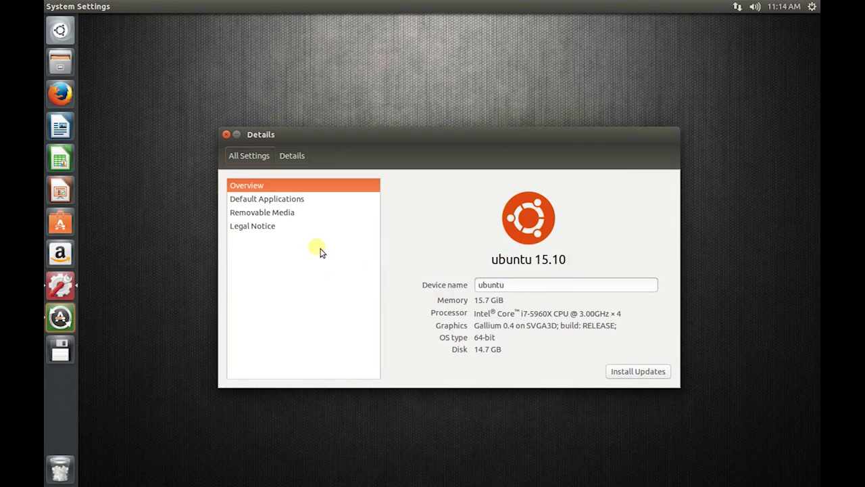
left_click(275, 203)
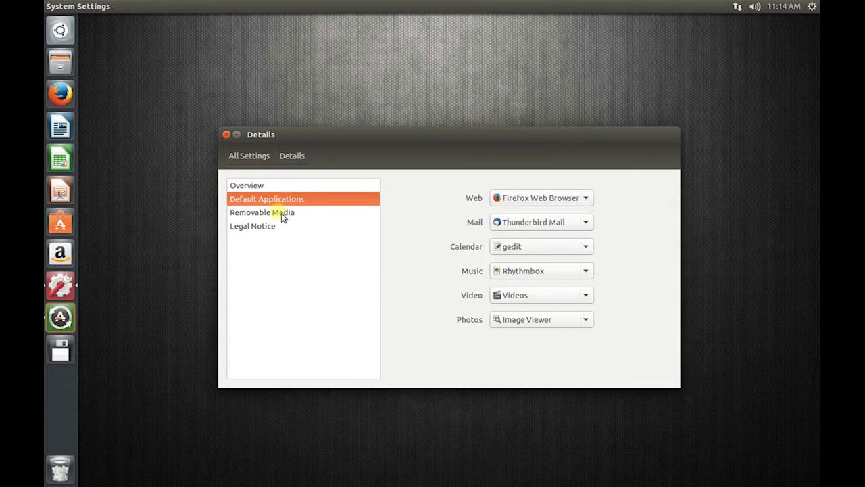
left_click(284, 218)
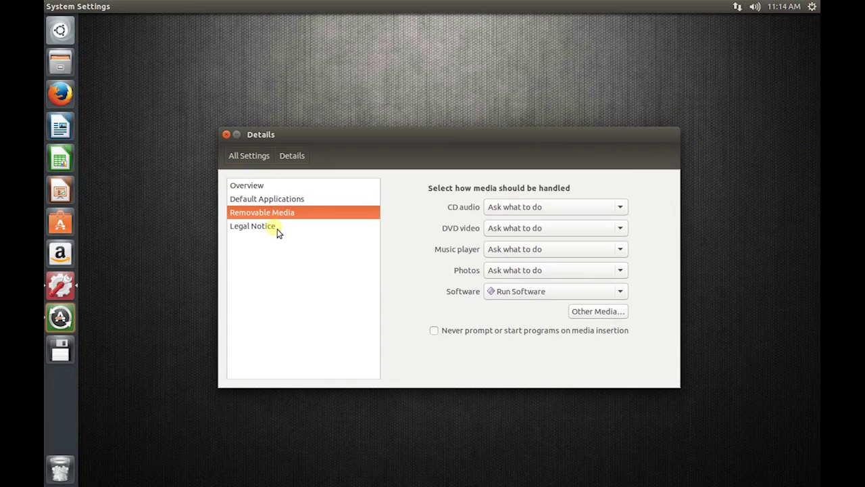
left_click(276, 230)
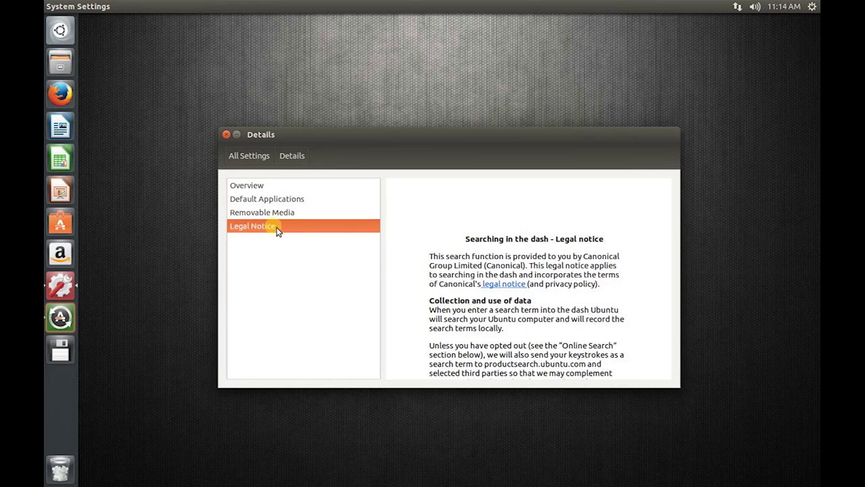
Step: Return to the Overview, close System Settings, and launch Firefox
left_click(274, 188)
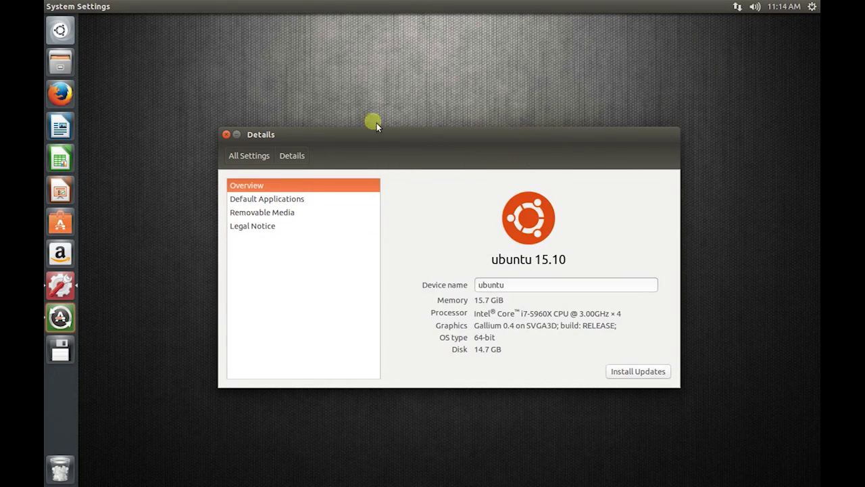
left_click(227, 134)
left_click(61, 94)
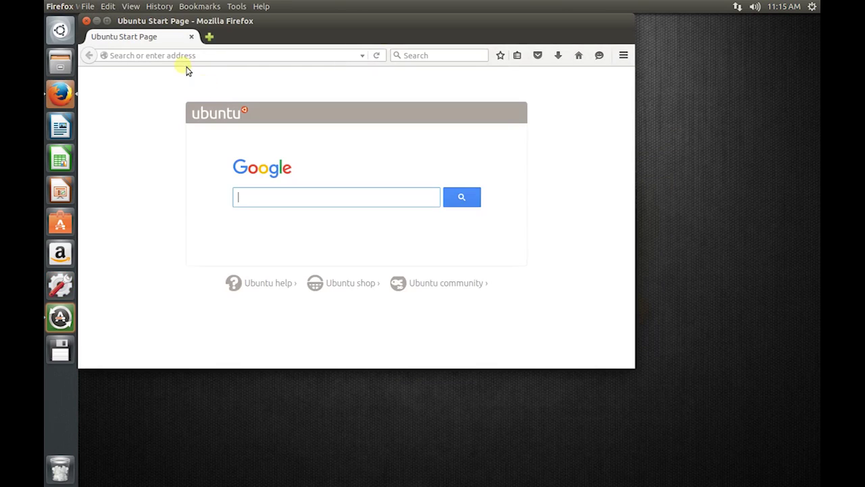
Step: Load plex.tv and sign in to the Plex account, declining to save the password
type("plex")
key("Return")
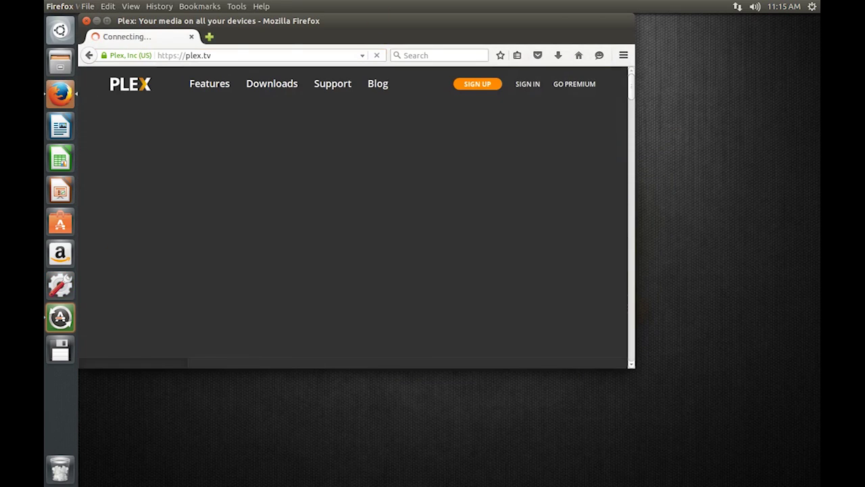
left_click(525, 84)
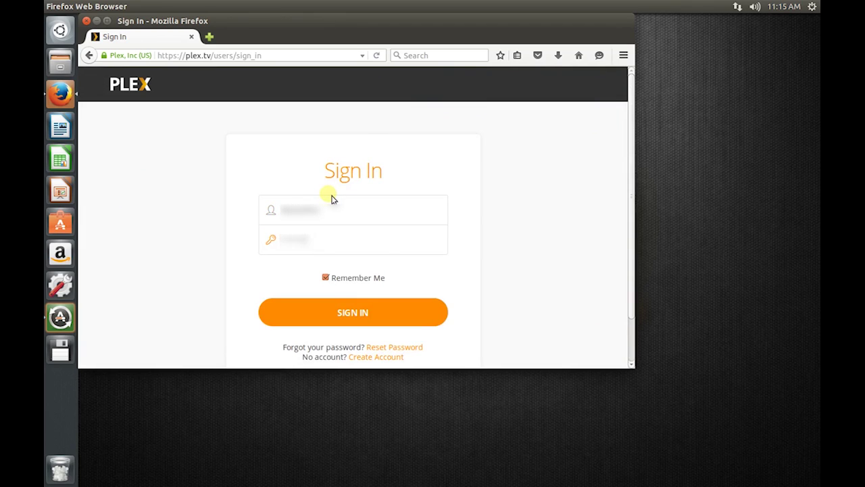
key("Return")
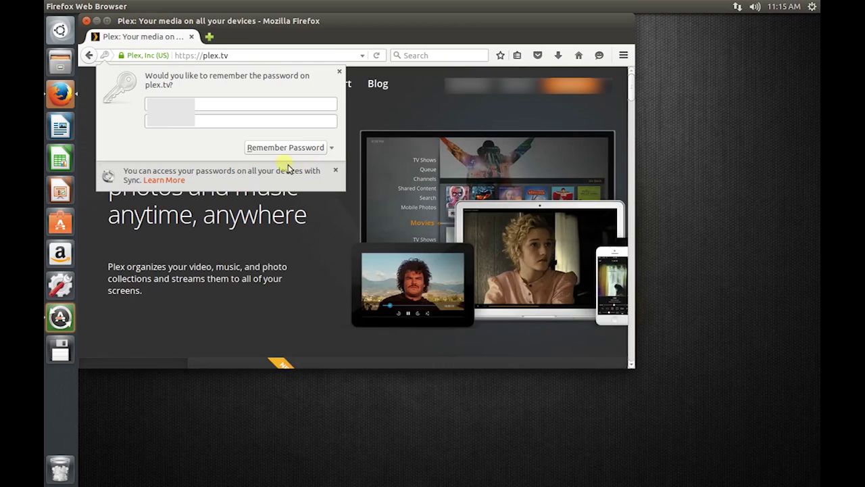
left_click(297, 147)
Step: Enlarge the browser and go to Plex Pass Downloads for Plex Media Server on a computer
left_click(269, 85)
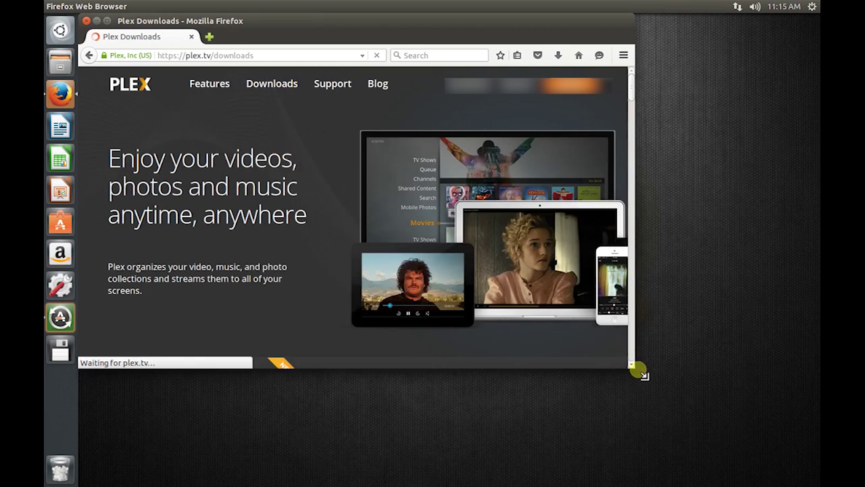
left_click_drag(635, 367, 787, 473)
left_click(399, 236)
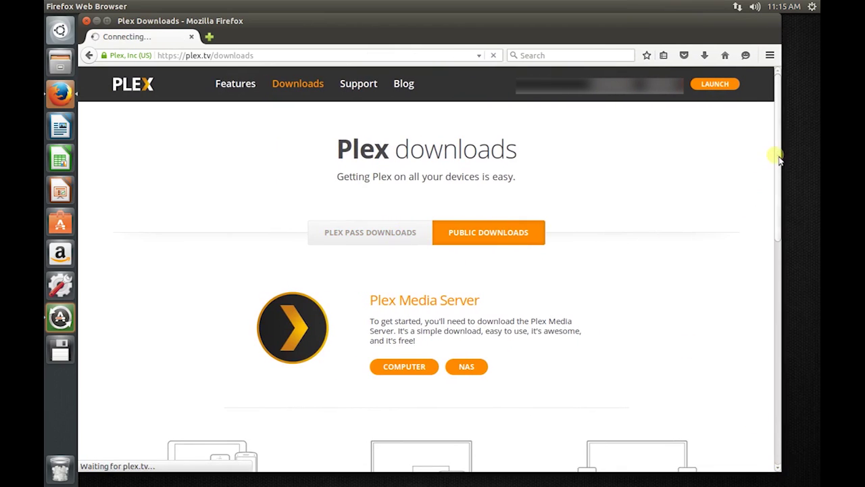
left_click_drag(776, 170, 787, 250)
left_click(416, 197)
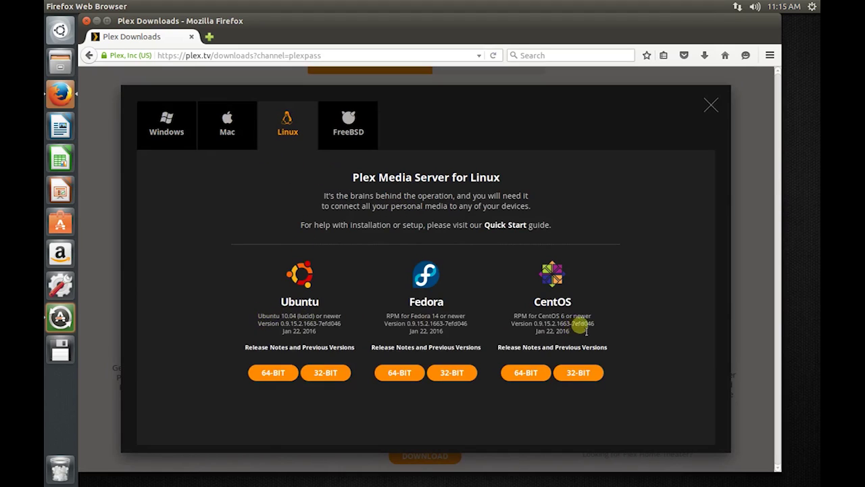
Step: Save the Linux Ubuntu 64-bit package plexmediaserver_0.9.15.2.1663-7efd046_amd64.deb and open it
left_click(274, 372)
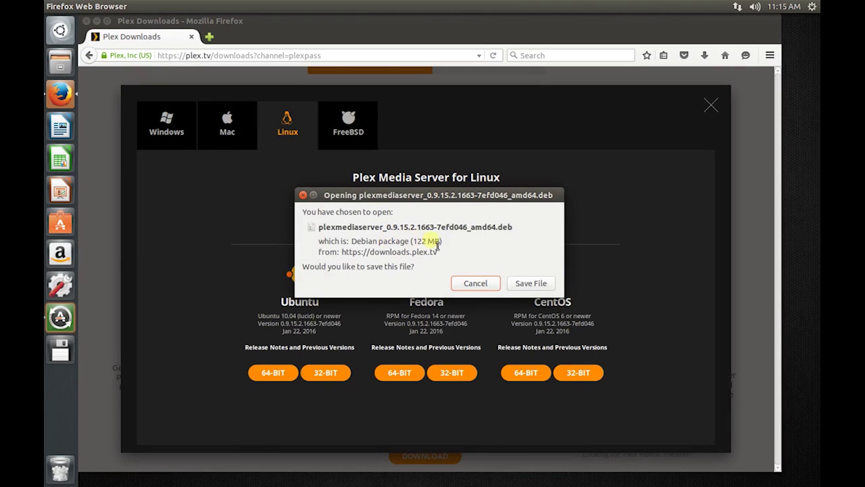
left_click(532, 284)
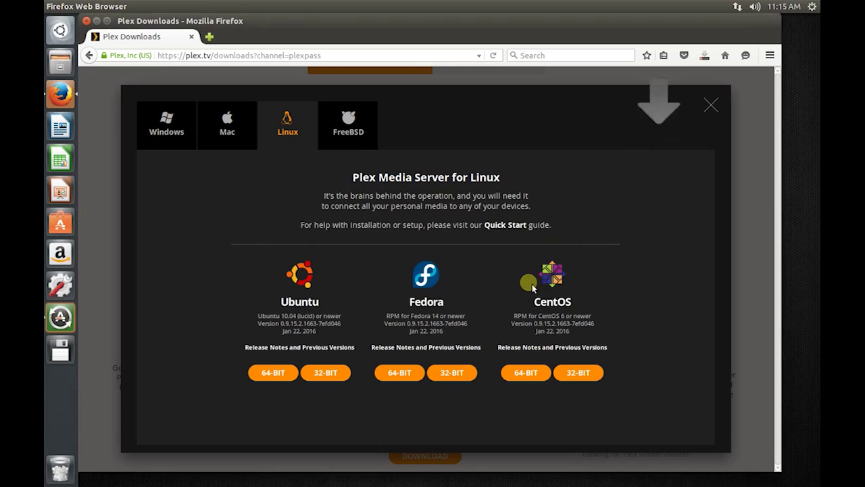
left_click(704, 55)
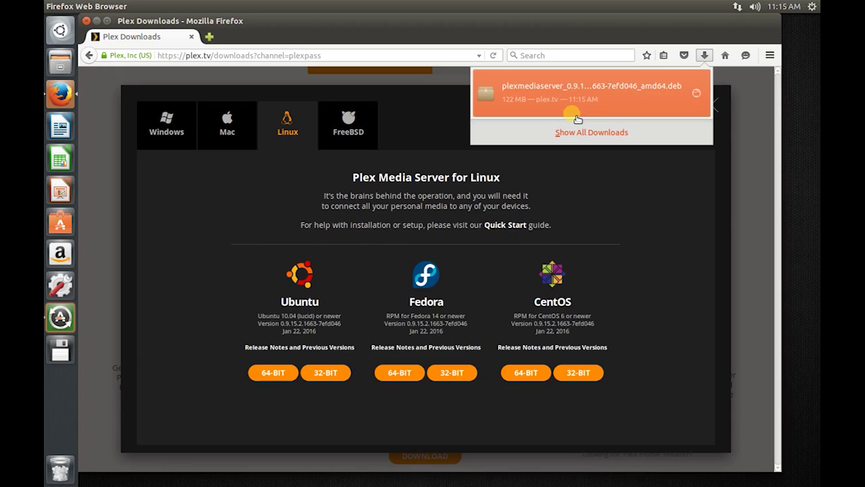
left_click(575, 101)
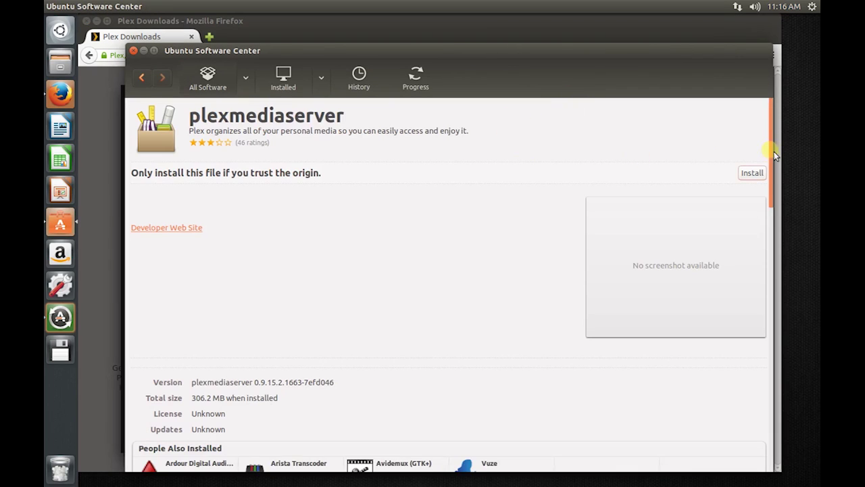
Step: Install plexmediaserver 0.9.15.2.1663-7efd046, authenticating with the account password, then close Software Center
scroll(770, 150, "down", 10)
scroll(763, 110, "up", 10)
left_click(750, 173)
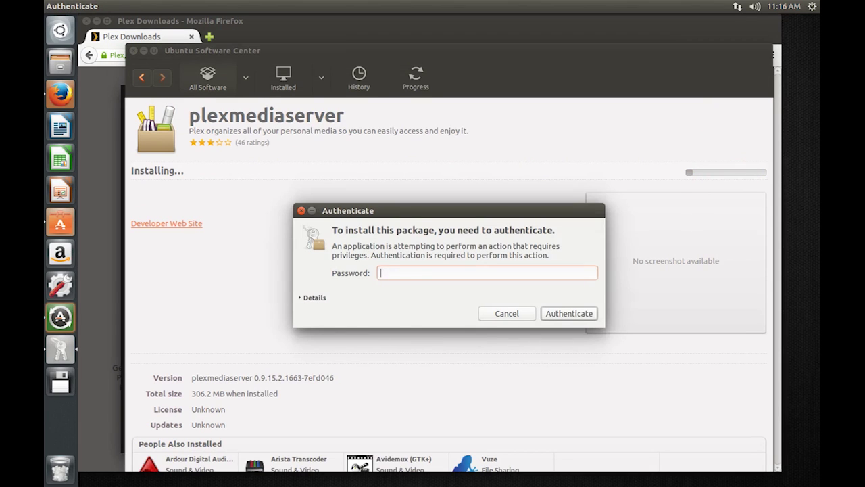
key("Return")
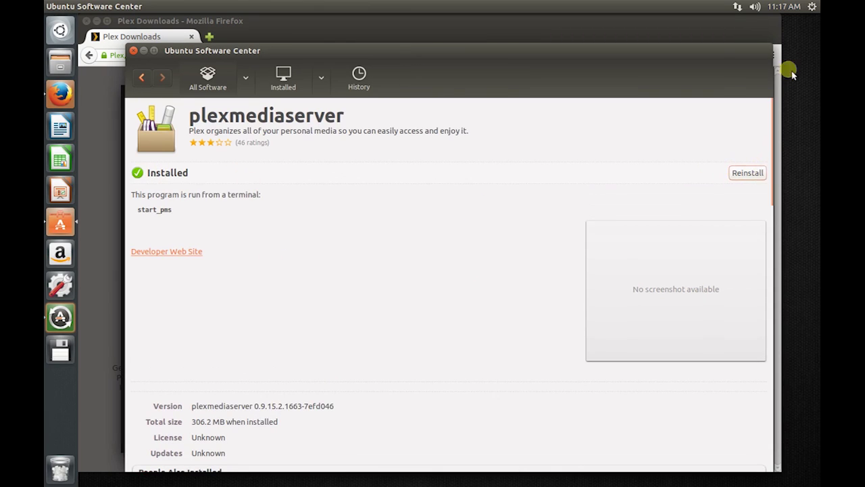
left_click(133, 50)
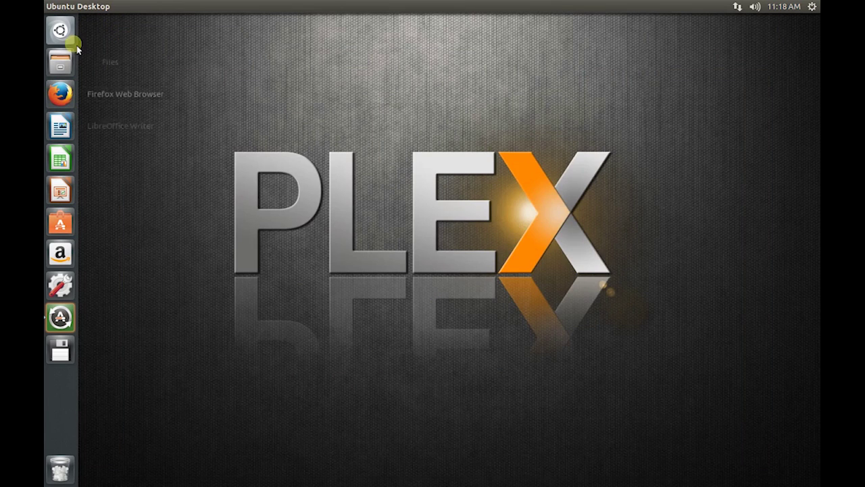
Step: Search the Dash for 'plex' and launch Plex Media Manager at localhost:32400
left_click(72, 34)
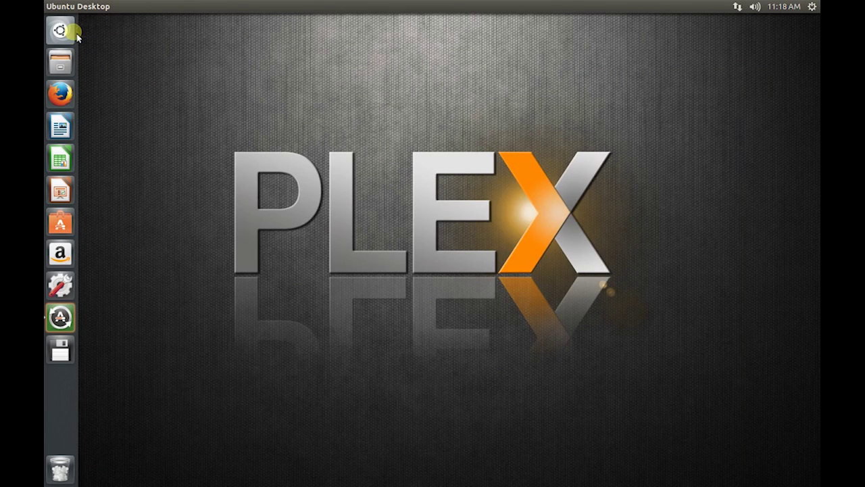
left_click(242, 25)
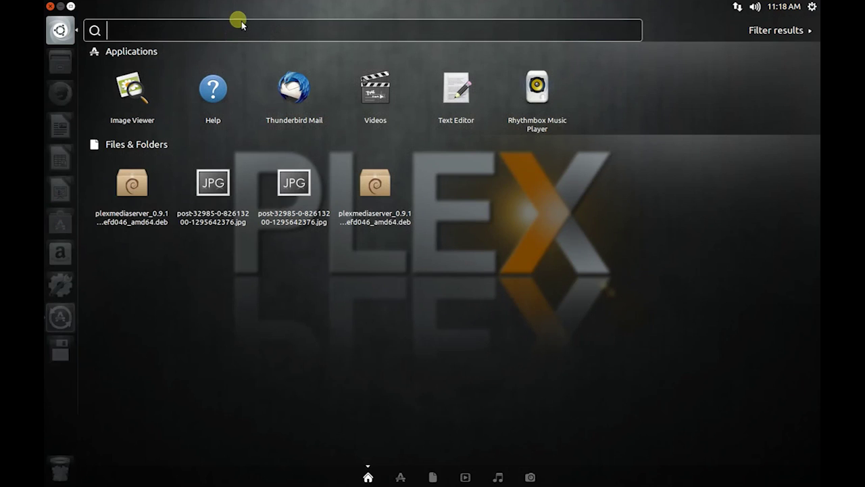
type("plex")
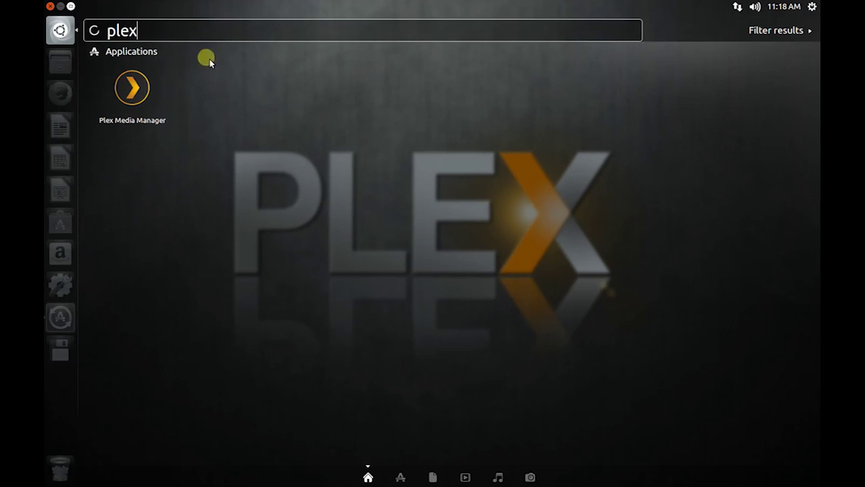
left_click(140, 96)
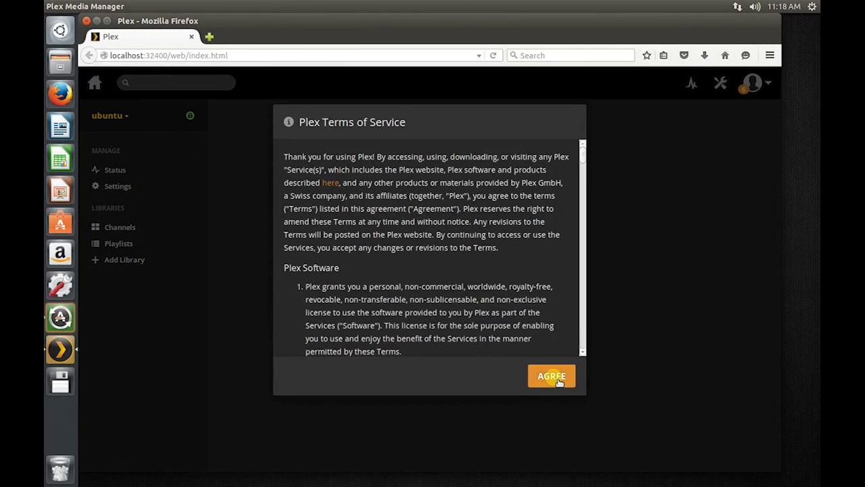
Step: Accept the Plex terms of service and open the Server settings
left_click(554, 375)
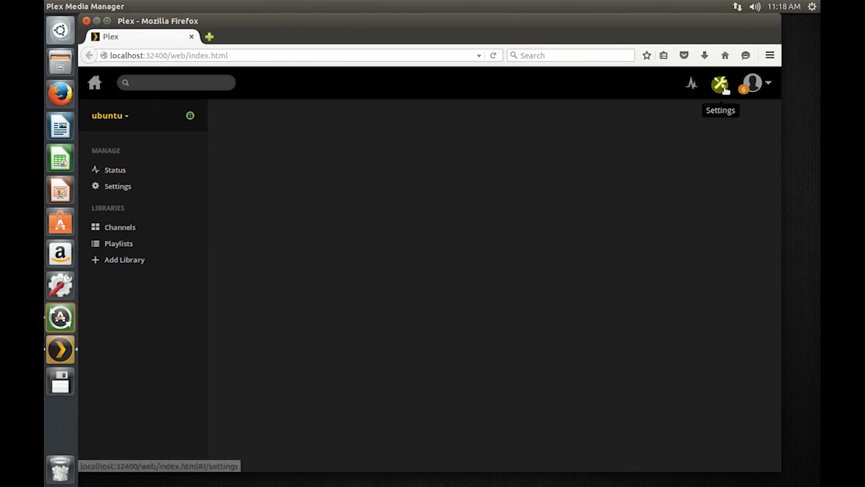
left_click(721, 82)
left_click(708, 144)
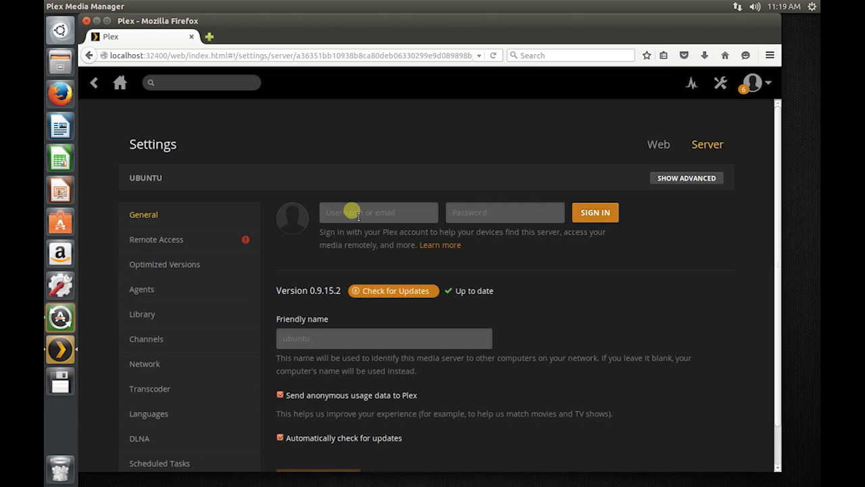
Step: Browse the Remote Access, Optimized Versions, Metadata Agents and Library pages with advanced options shown
left_click(185, 239)
left_click(169, 264)
left_click(166, 289)
scroll(166, 220, "down", 1)
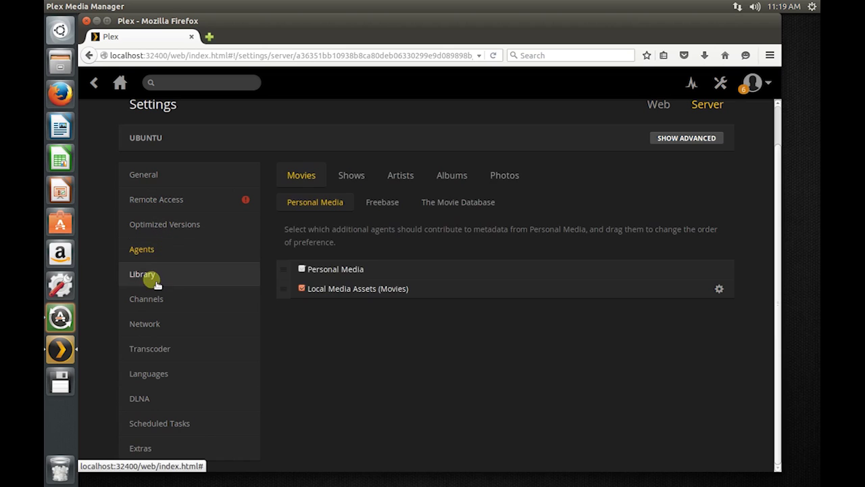
left_click(156, 283)
left_click(687, 138)
scroll(435, 253, "down", 3)
Step: Browse Network, Transcoder, Language, DLNA, Scheduled Tasks, Extras and General pages, then minimize Firefox
left_click(166, 236)
left_click(168, 249)
scroll(169, 263, "down", 3)
scroll(162, 324, "up", 4)
left_click(160, 335)
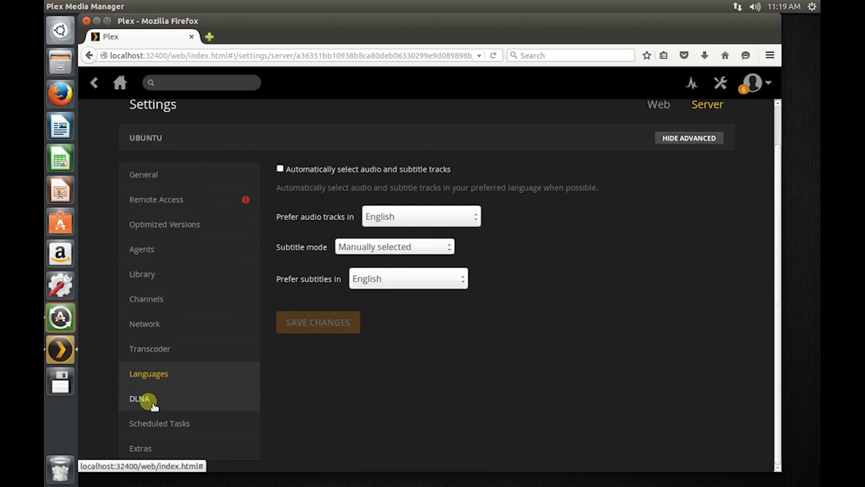
left_click(152, 402)
left_click(162, 421)
left_click(141, 448)
left_click(162, 169)
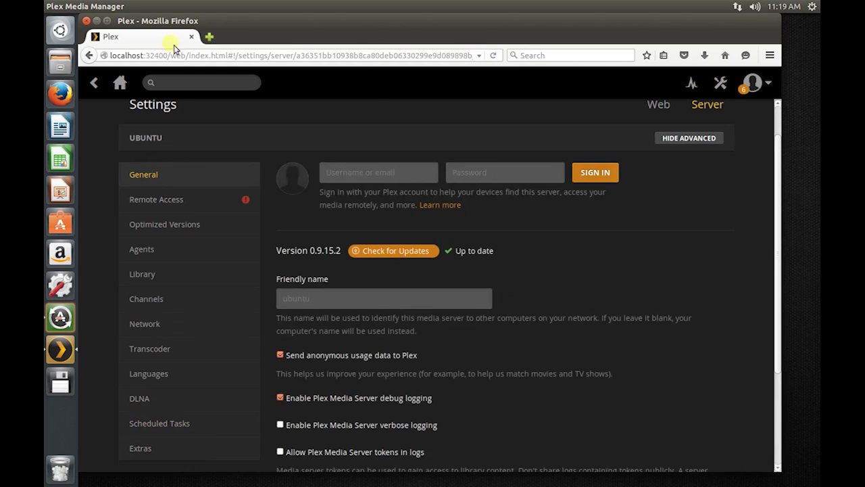
left_click(725, 55)
left_click(96, 21)
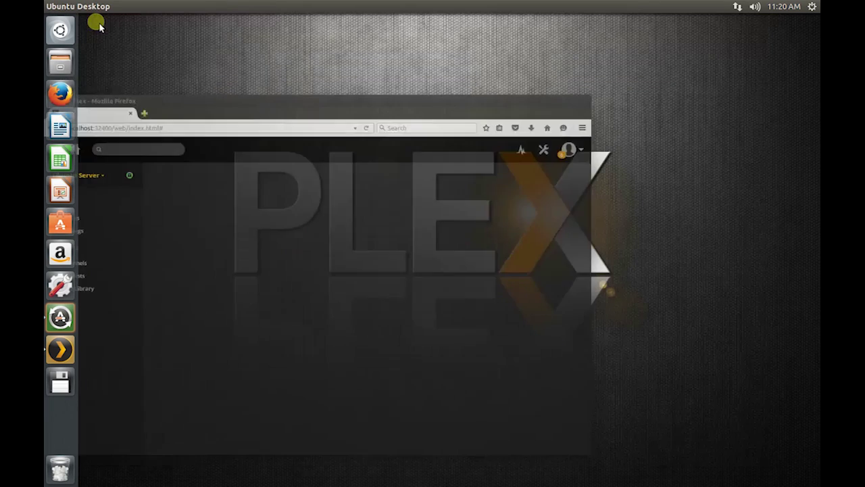
Step: Open the Public folder in Files and create a new folder named Movies there
left_click(66, 66)
left_click_drag(493, 176, 374, 83)
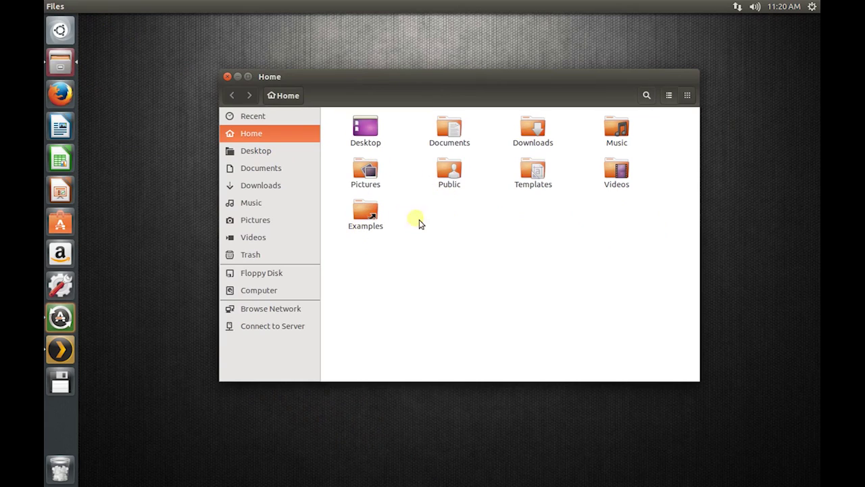
double_click(452, 176)
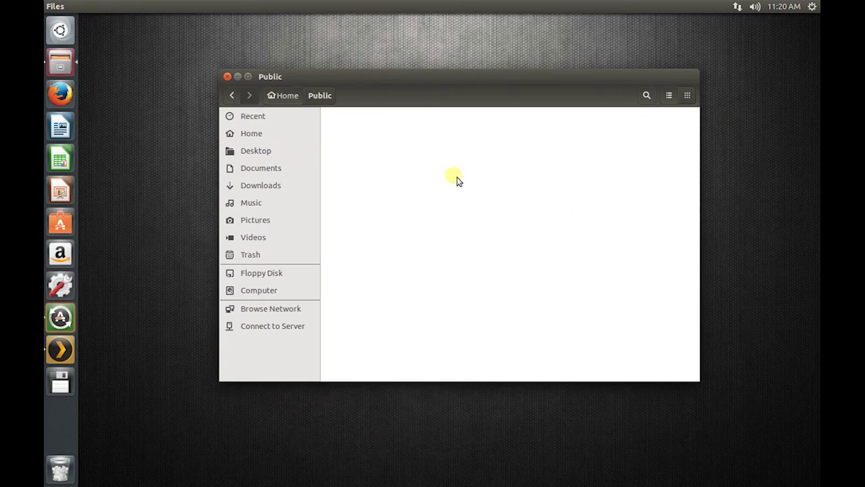
right_click(456, 181)
left_click(477, 184)
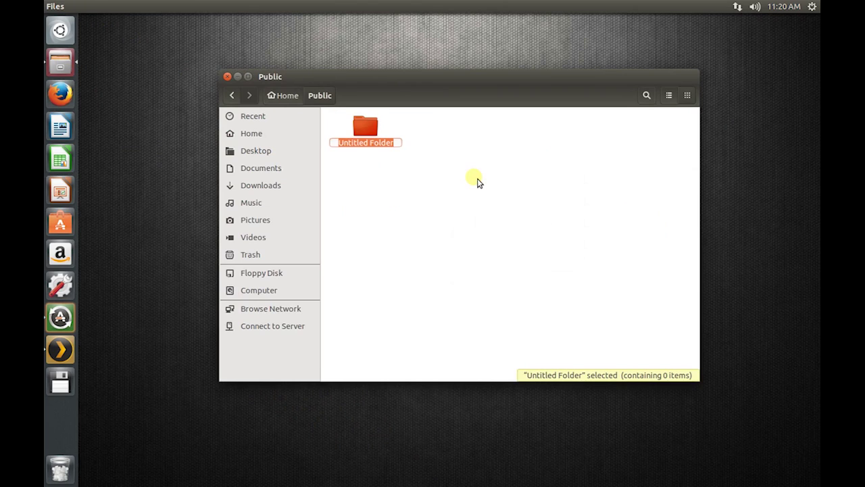
type("Movies")
key("Return")
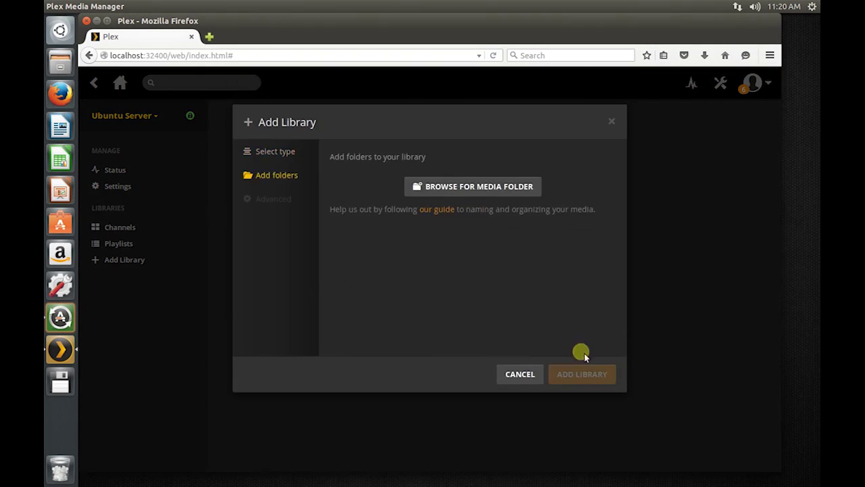
Step: Add a Movies library using the Public/Movies folder, then go back to the server home
left_click(473, 187)
left_click(305, 211)
mouse_move(583, 183)
left_mouse_down()
mouse_move(594, 303)
mouse_move(591, 175)
left_mouse_up()
left_click(443, 282)
left_click(471, 213)
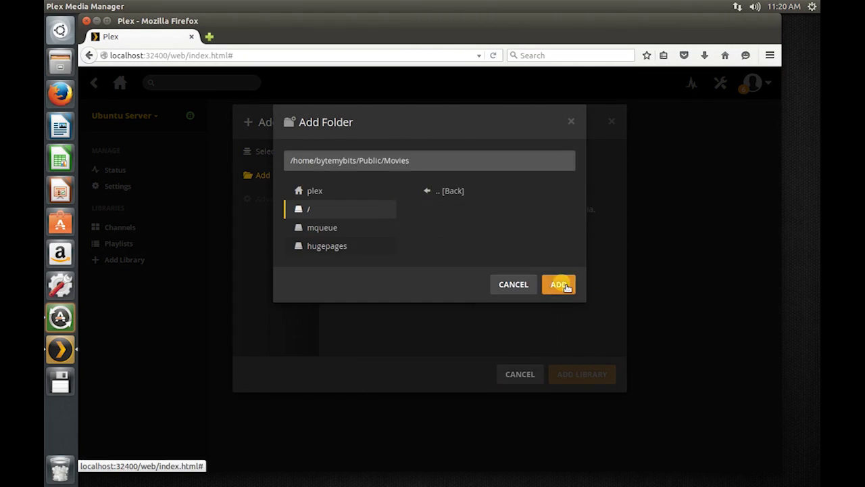
left_click(558, 283)
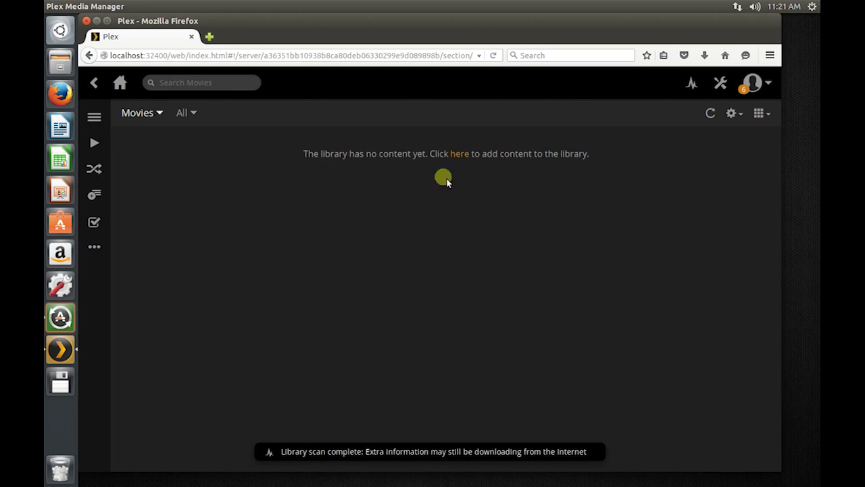
left_click(122, 85)
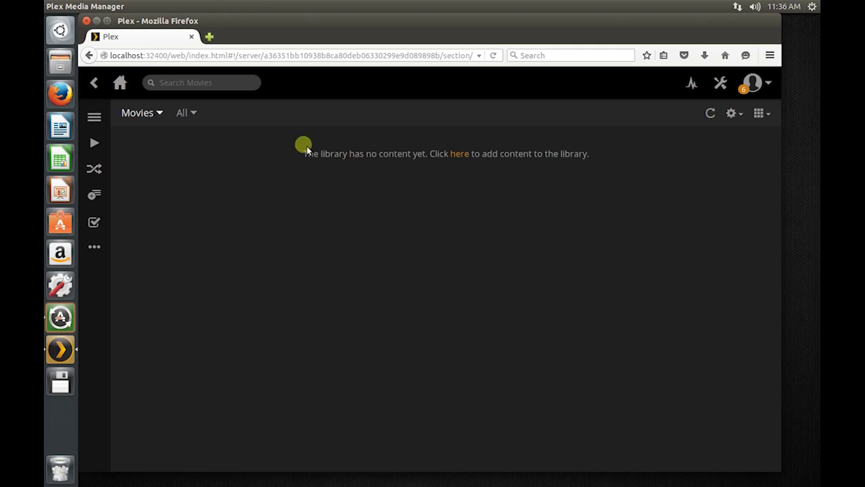
Step: Cut the Deadpool folder from the desktop
left_click(98, 22)
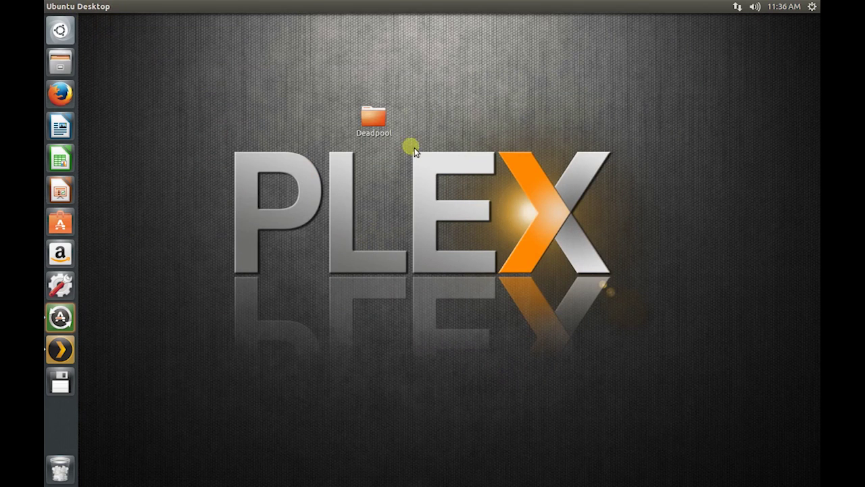
left_click(373, 116)
left_click_drag(381, 127, 251, 79)
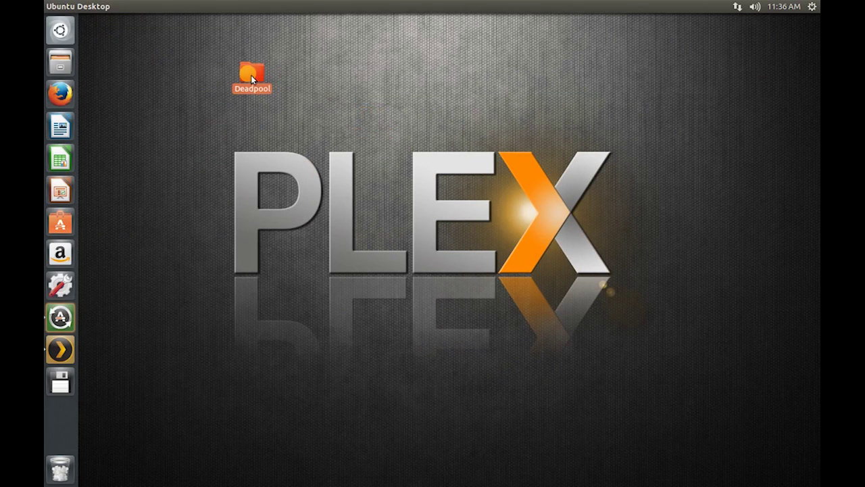
right_click(256, 78)
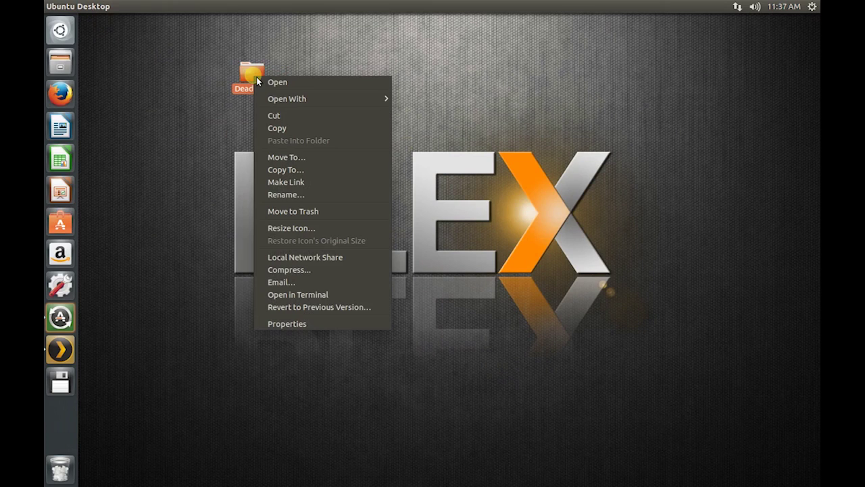
left_click(287, 118)
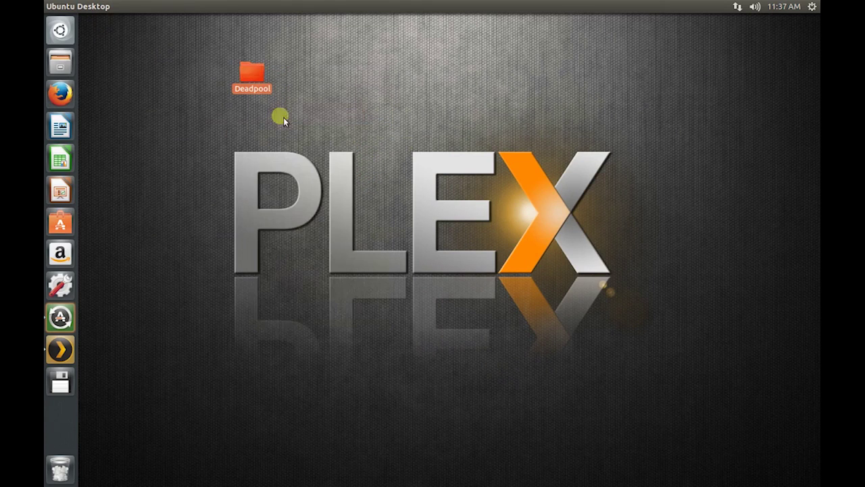
Step: Paste Deadpool into Public/Movies in Files so Plex lists Deadpool (2016)
left_click(67, 65)
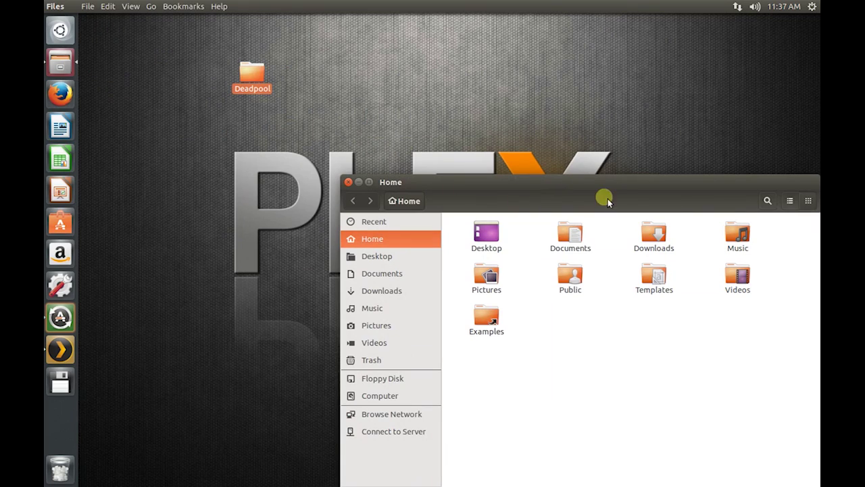
double_click(573, 275)
double_click(487, 233)
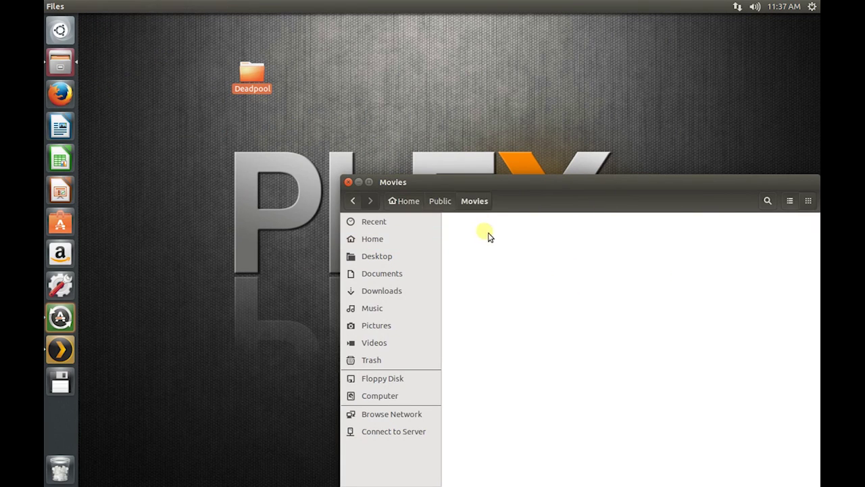
right_click(505, 276)
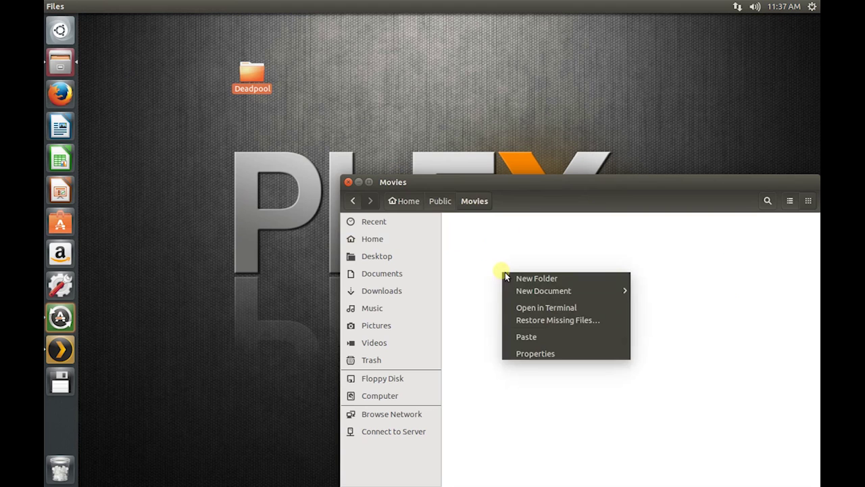
left_click(538, 337)
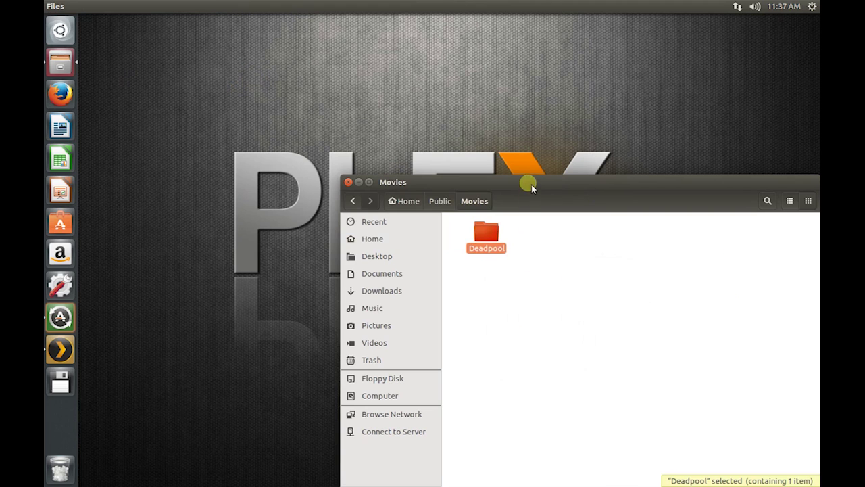
left_click_drag(531, 189, 419, 119)
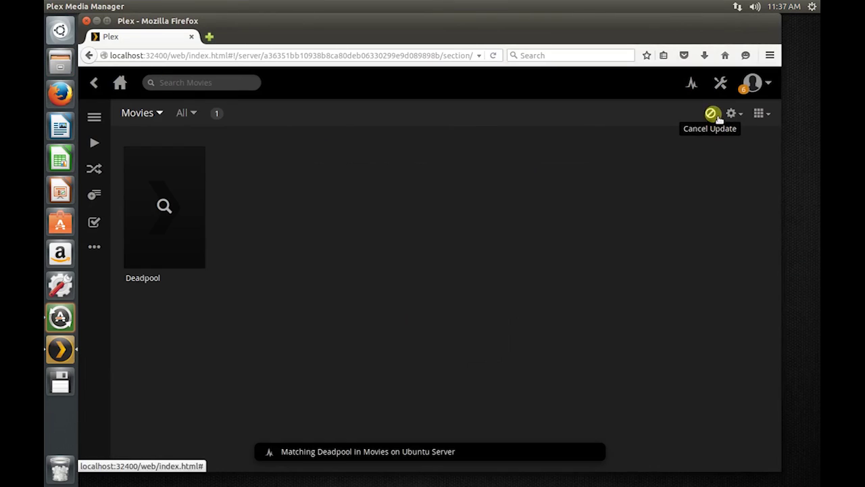
left_click(157, 180)
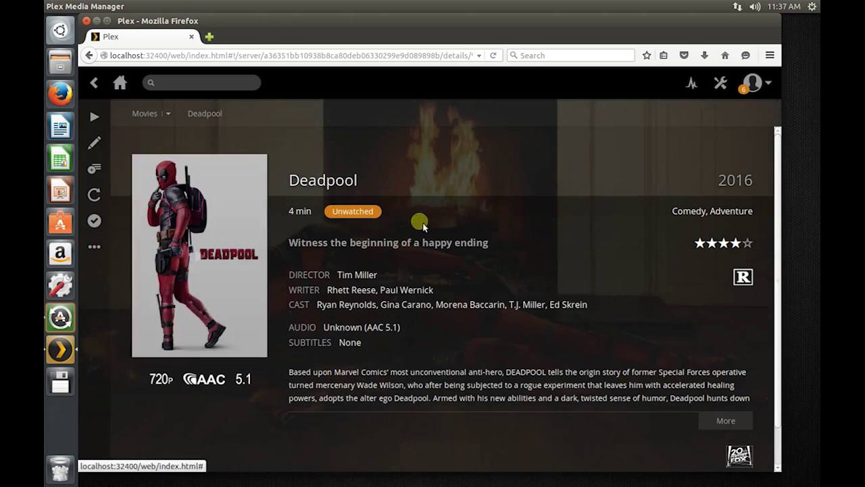
Step: Set Deadpool's poster to the red pistol artwork and background to Deadpool-lying-on-white
left_click(100, 144)
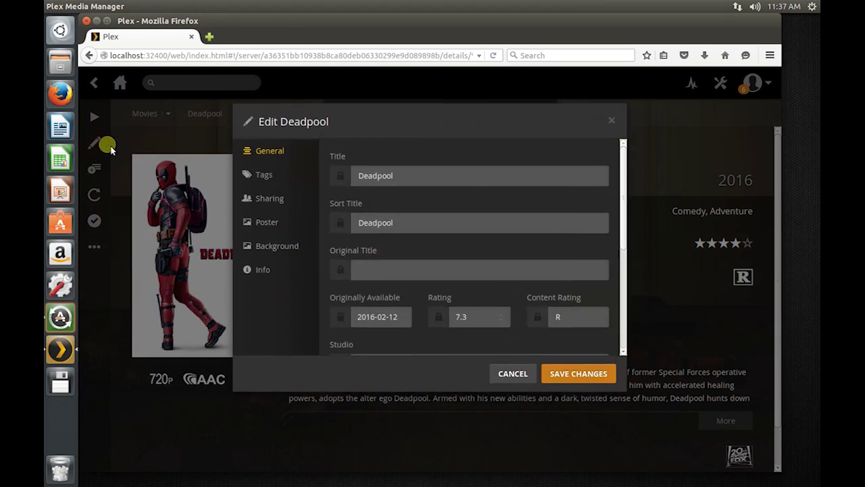
left_click(271, 223)
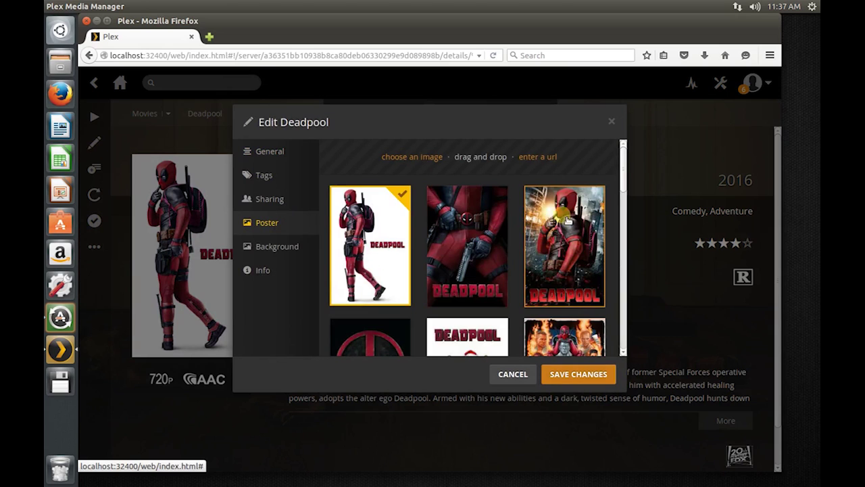
left_click(468, 251)
left_click(282, 246)
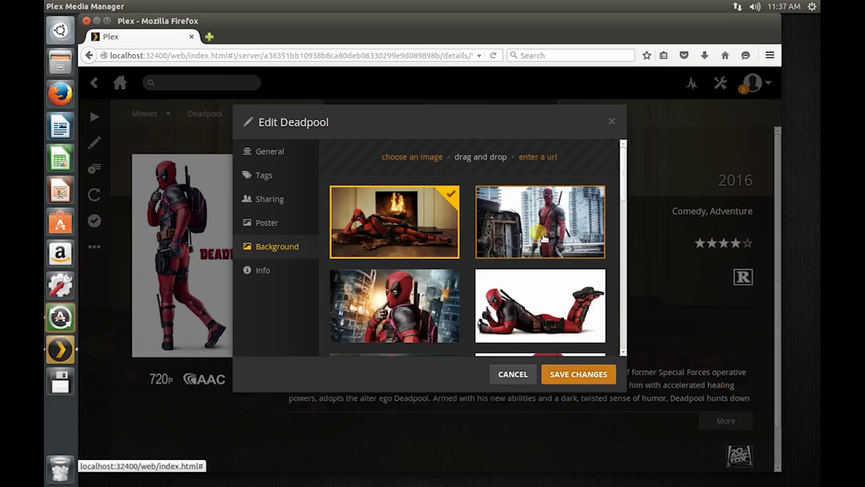
left_click(507, 310)
left_click(550, 374)
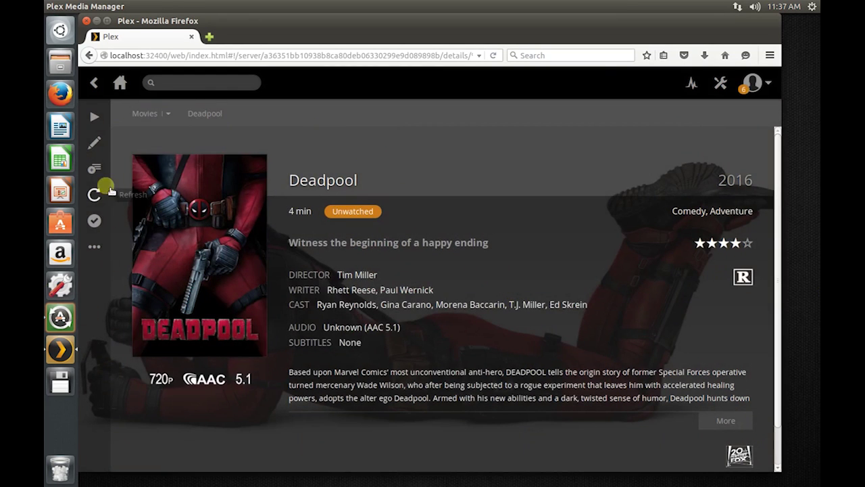
Step: Change Deadpool's background to the burning-city image and save
left_click(94, 142)
left_click(265, 247)
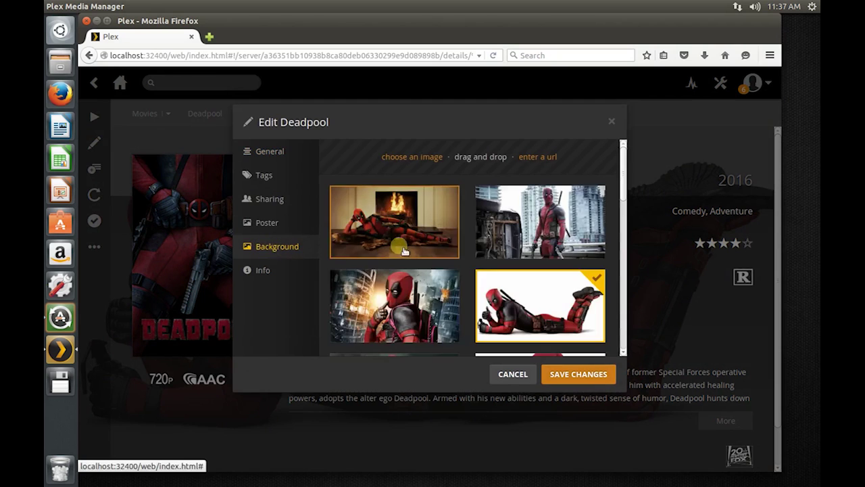
left_click(394, 305)
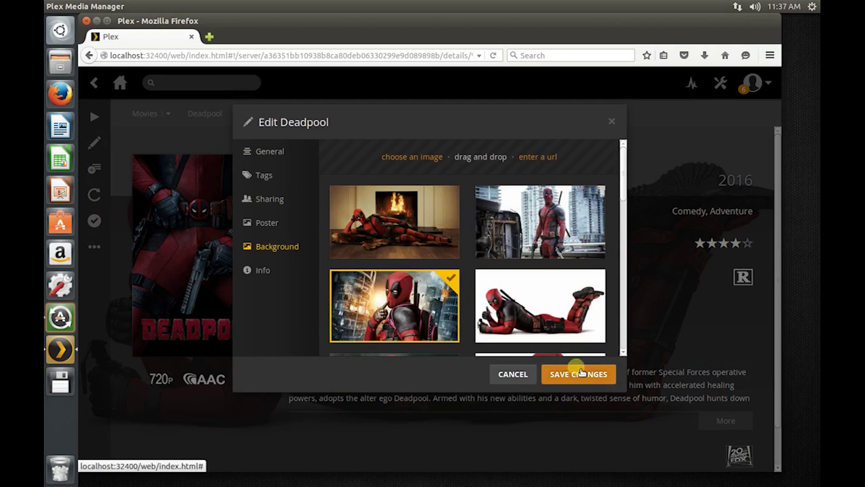
left_click(580, 373)
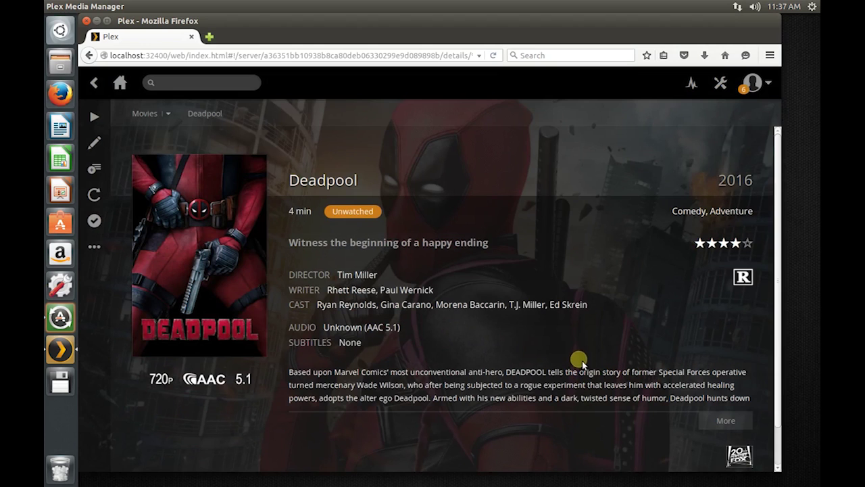
left_click(201, 257)
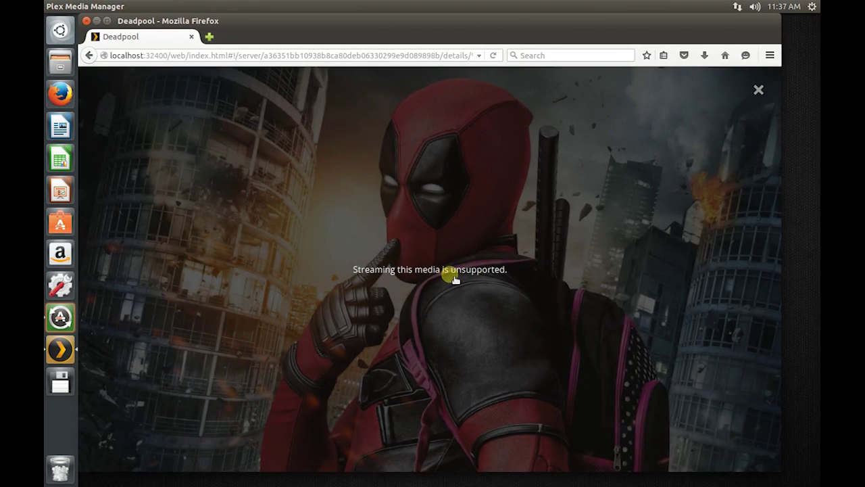
left_click_drag(413, 287, 353, 276)
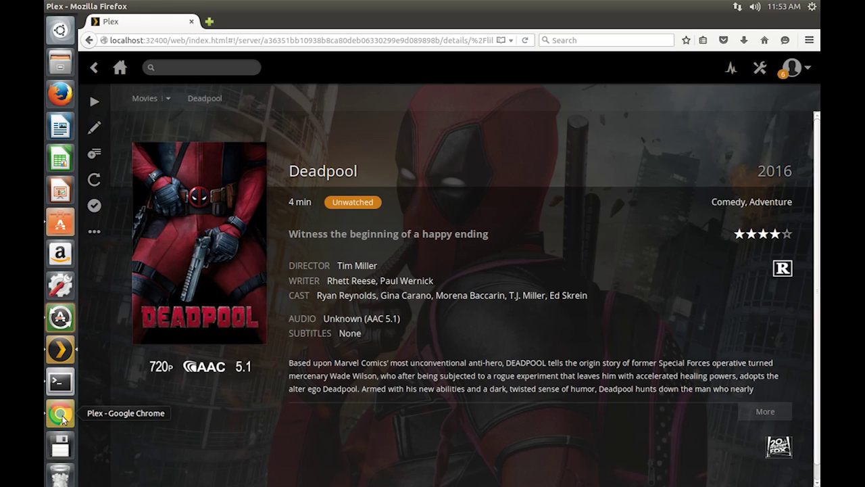
Step: Play Deadpool in the maximized Chrome Plex window and lower streaming quality to 64 kbps
left_click(60, 414)
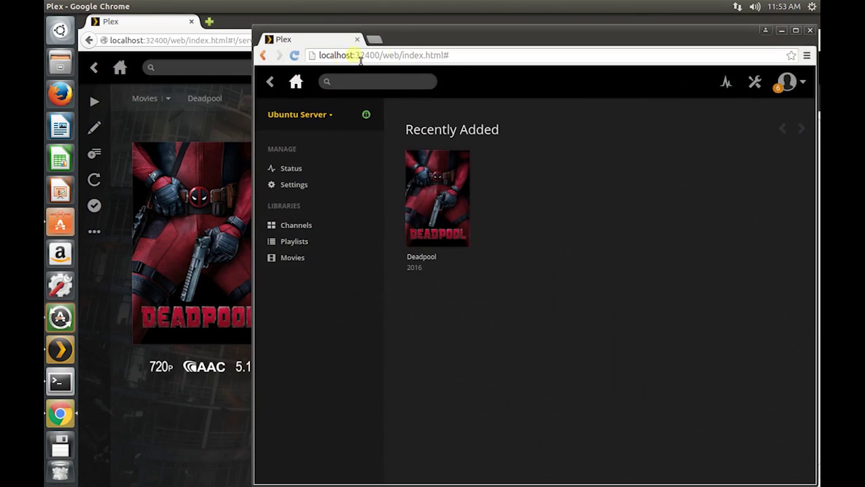
left_click(795, 31)
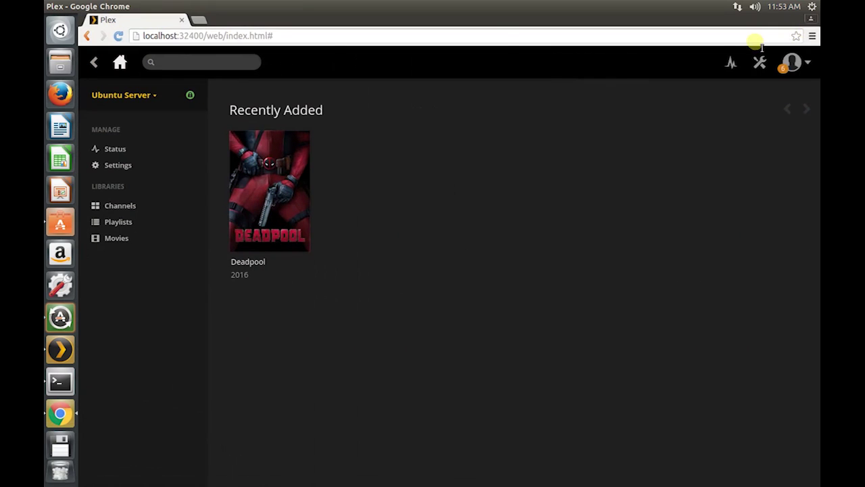
left_click(273, 157)
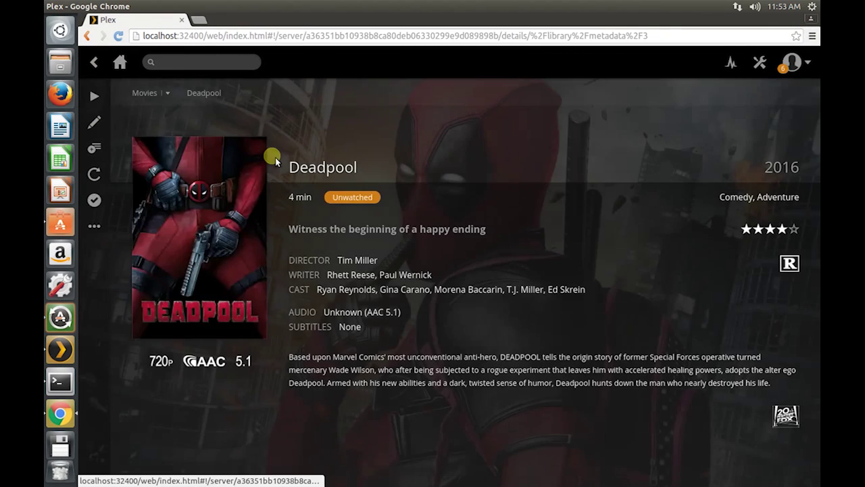
left_click(200, 238)
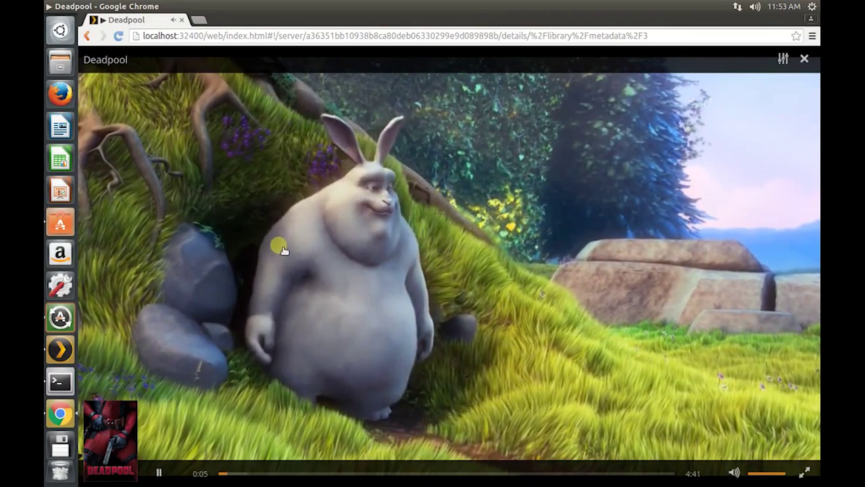
left_click(784, 61)
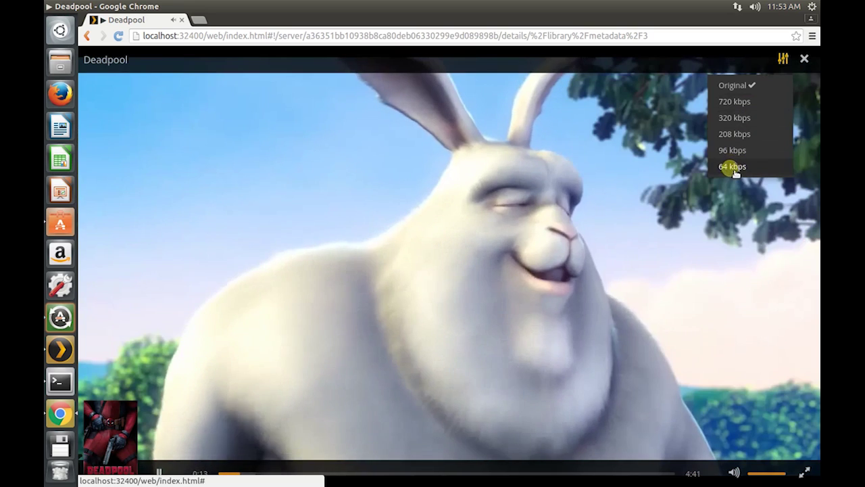
left_click(730, 166)
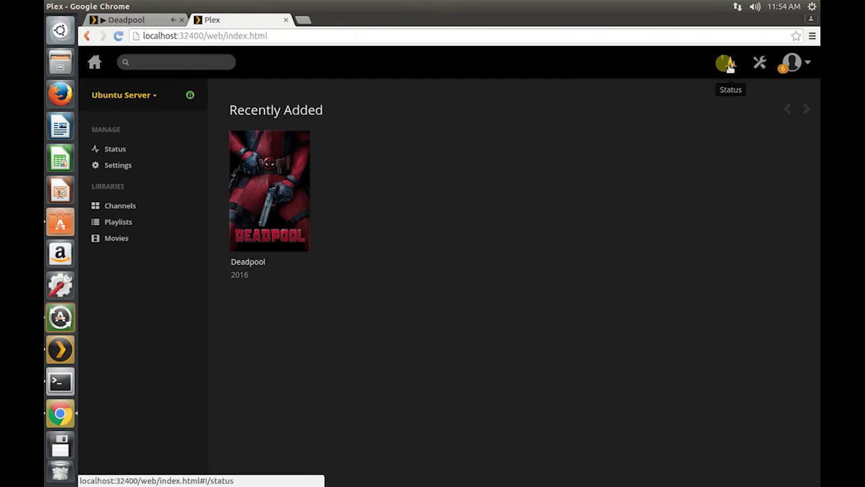
Step: Confirm Deadpool transcodes to h264/aac, pick a different streaming quality, and open Plex settings
left_click(729, 67)
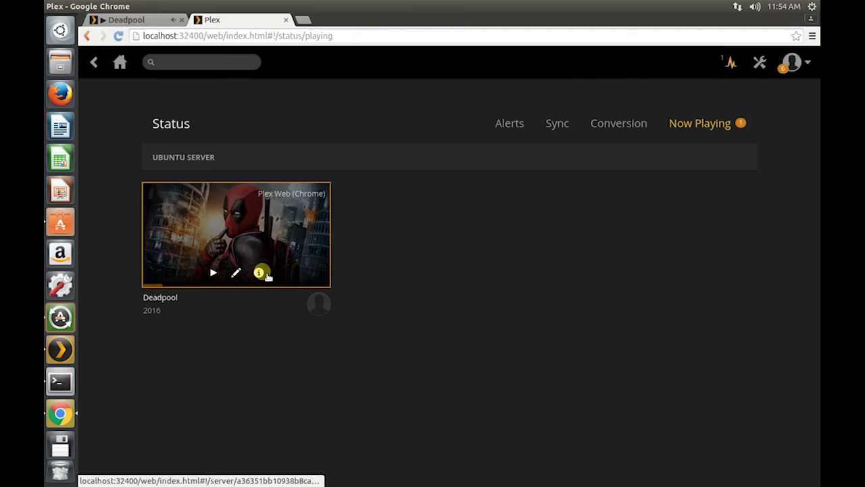
left_click(263, 271)
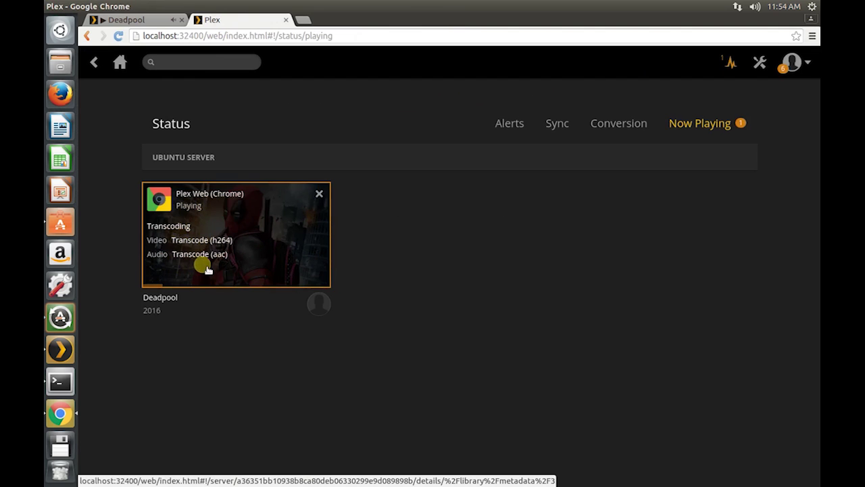
key("ctrl+Tab")
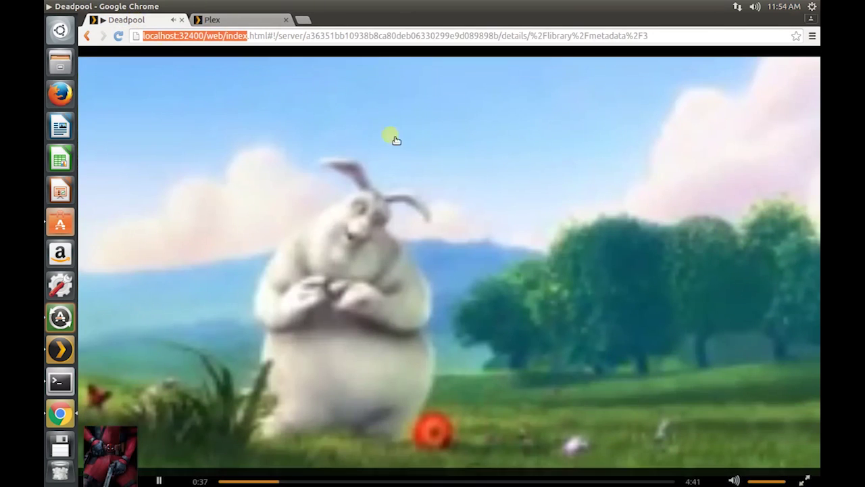
left_click(783, 58)
left_click(739, 106)
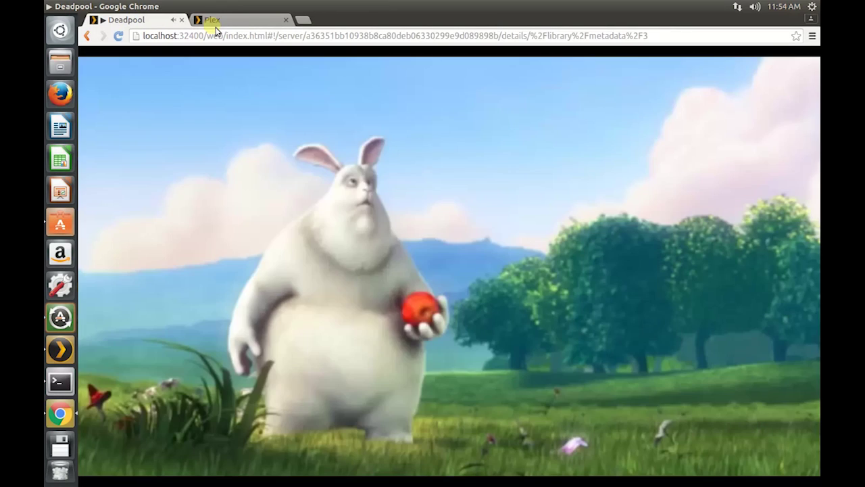
left_click(223, 21)
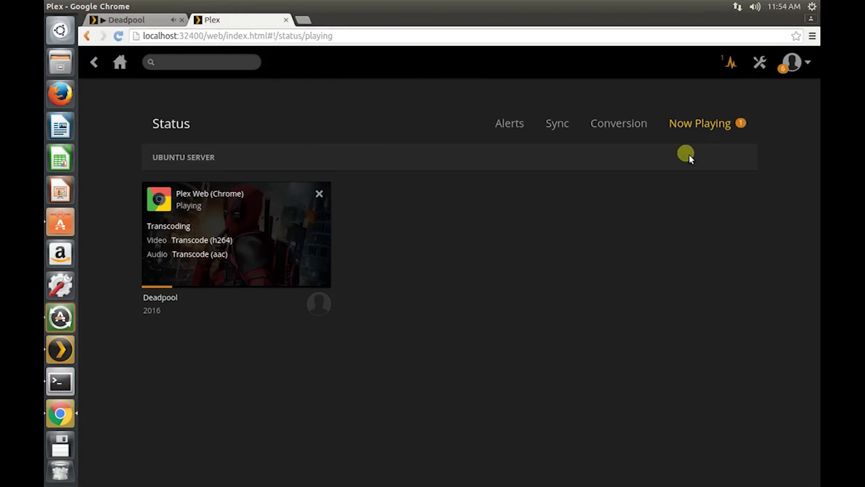
left_click(761, 62)
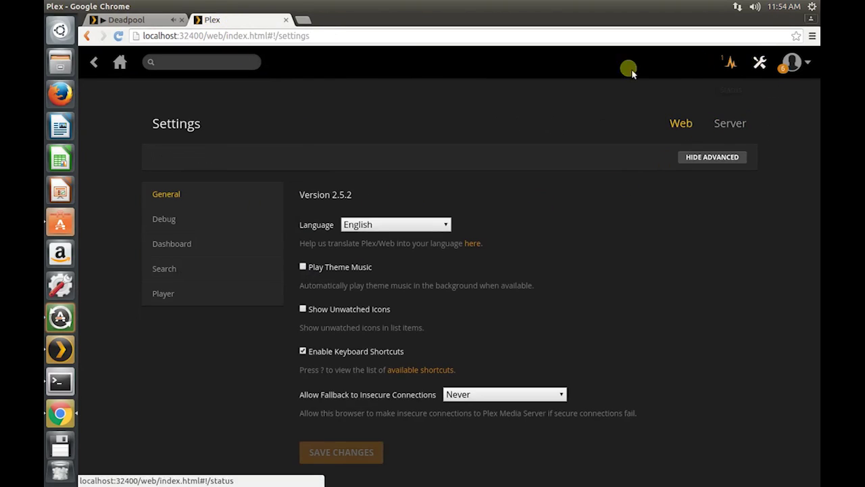
Step: Review the Server settings sections General, Remote Access, Optimized Versions, Agents and Library
left_click(730, 124)
scroll(541, 250, "down", 2)
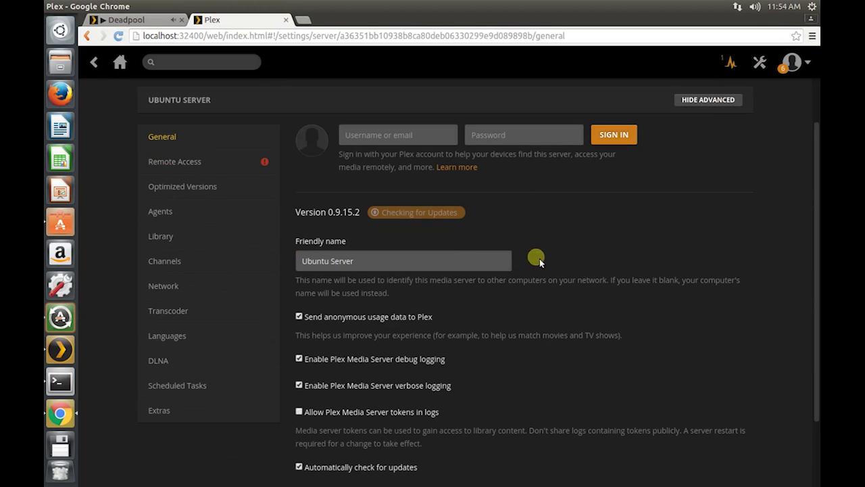
left_click(173, 164)
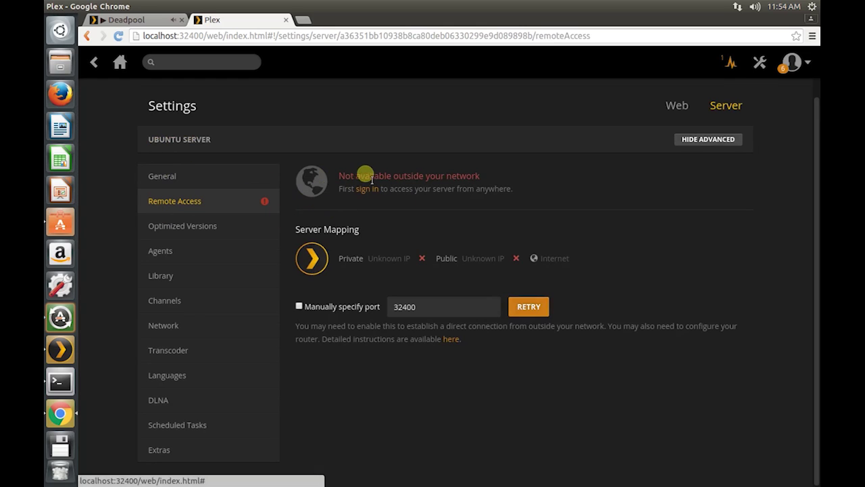
left_click_drag(394, 175, 488, 177)
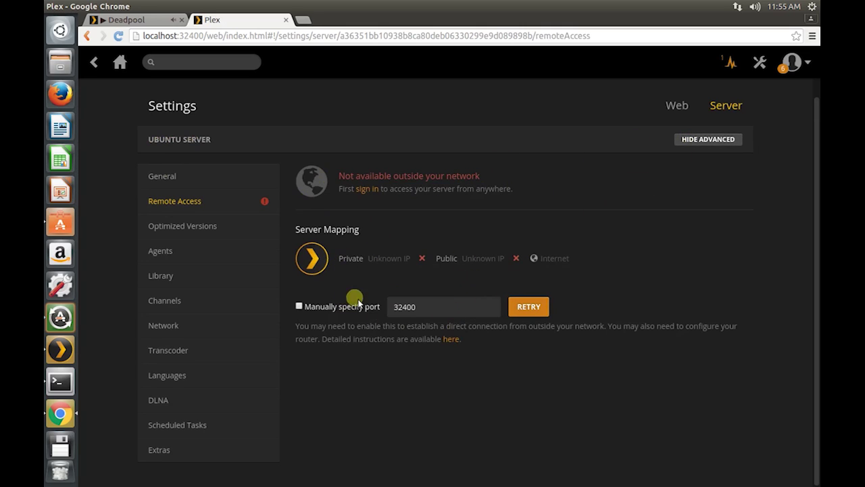
left_click(181, 230)
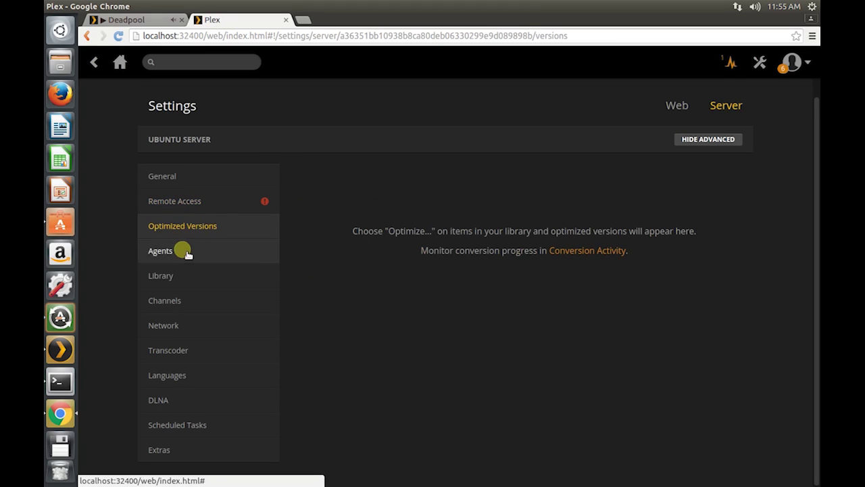
left_click(182, 254)
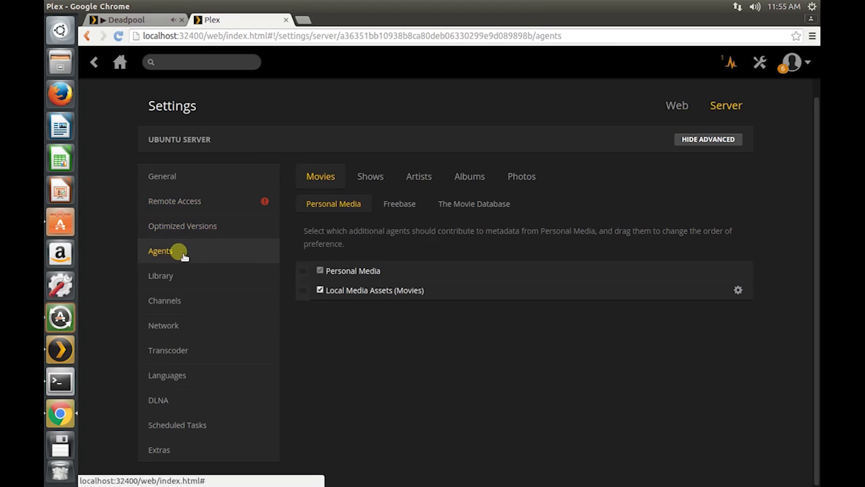
left_click(156, 278)
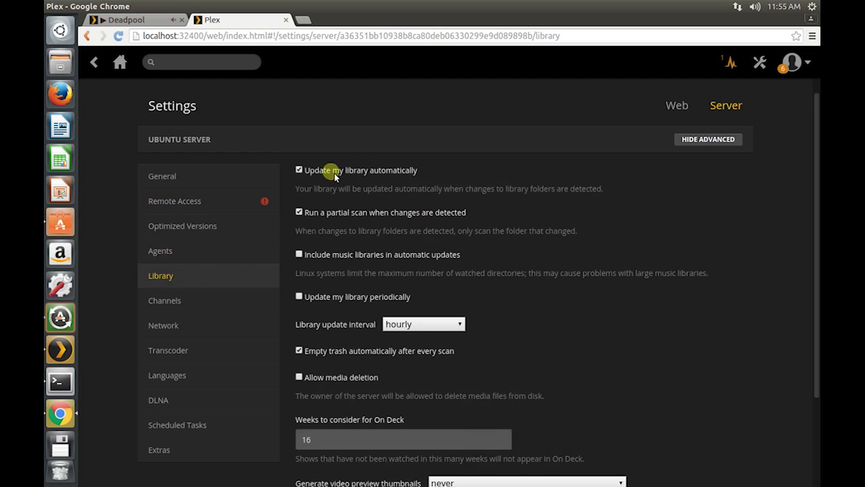
scroll(507, 287, "down", 3)
scroll(498, 308, "up", 3)
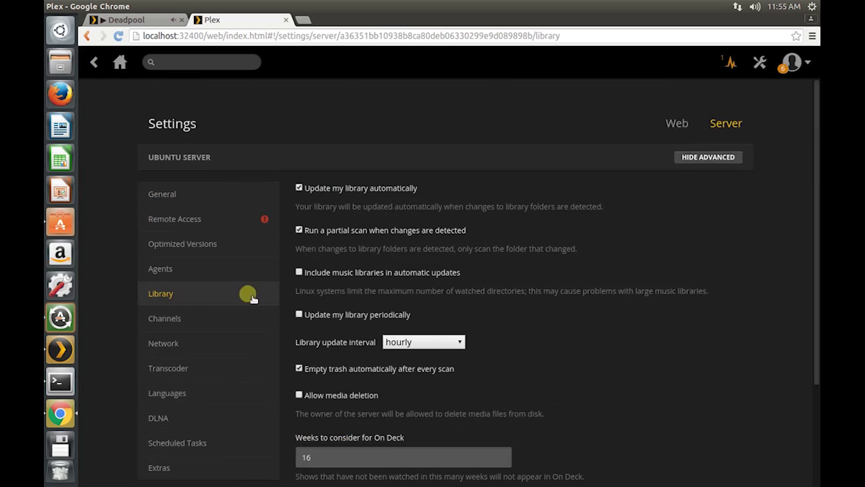
Step: Review the Channels, Network, Transcoder, Languages, DLNA, Scheduled Tasks and Extras sections
left_click(153, 318)
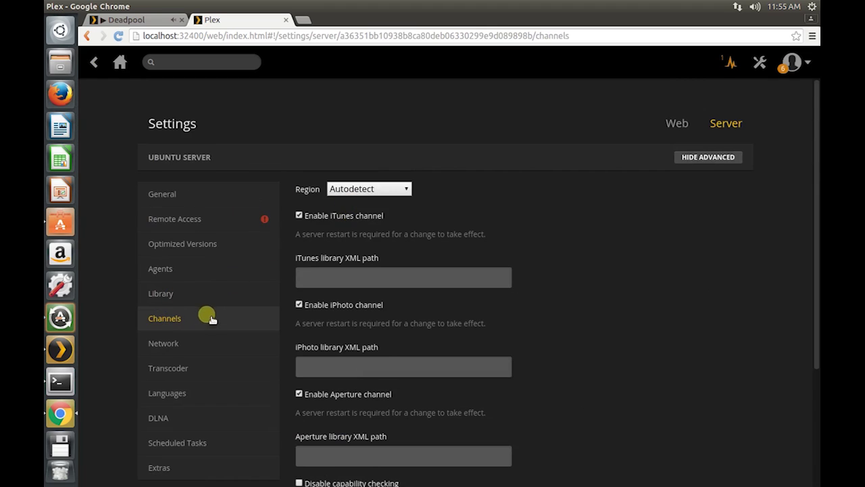
scroll(214, 315, "down", 2)
left_click(196, 289)
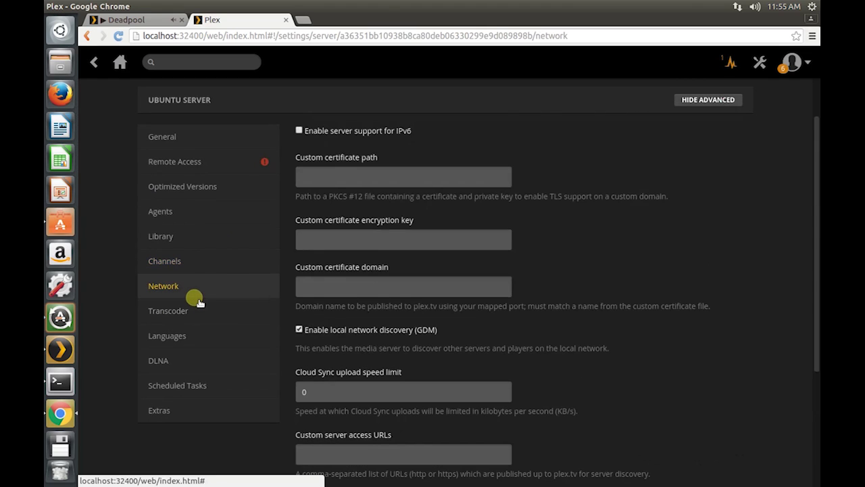
scroll(430, 301, "down", 5)
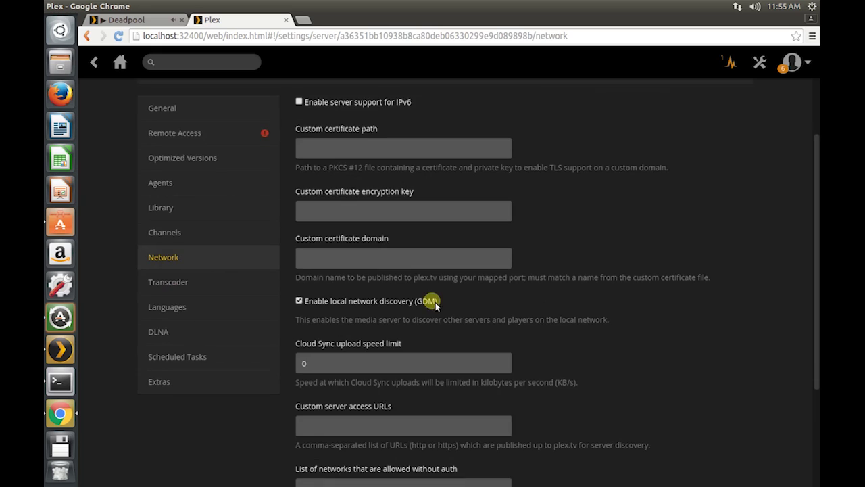
scroll(430, 300, "up", 2)
scroll(430, 301, "up", 3)
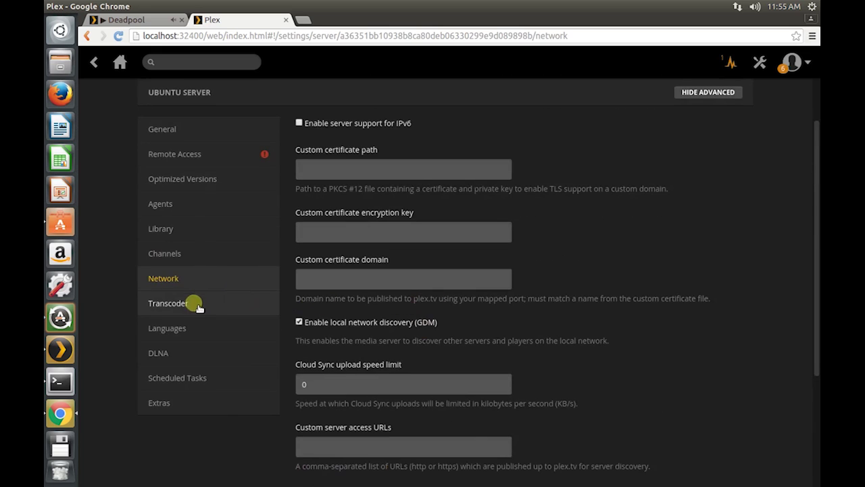
left_click(183, 304)
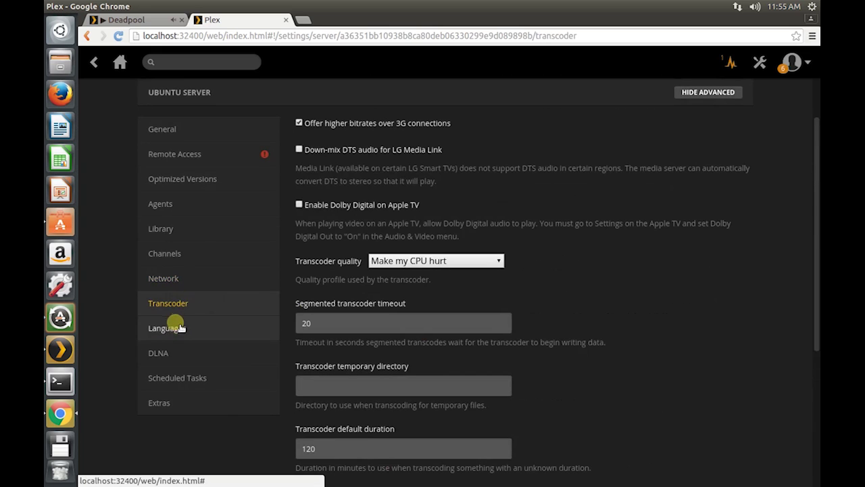
left_click(177, 334)
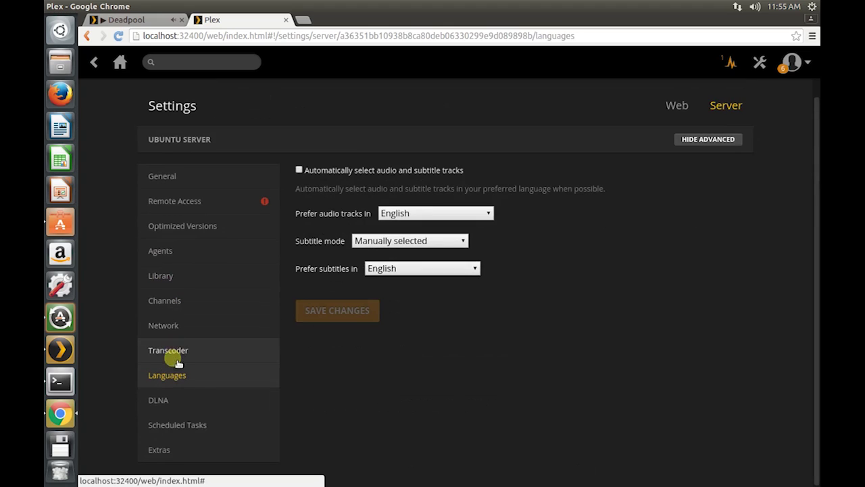
left_click(166, 411)
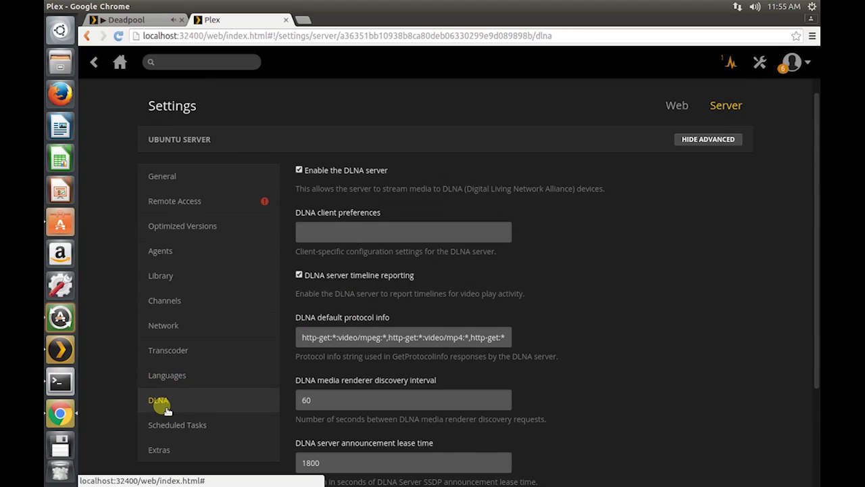
left_click(161, 423)
left_click(169, 451)
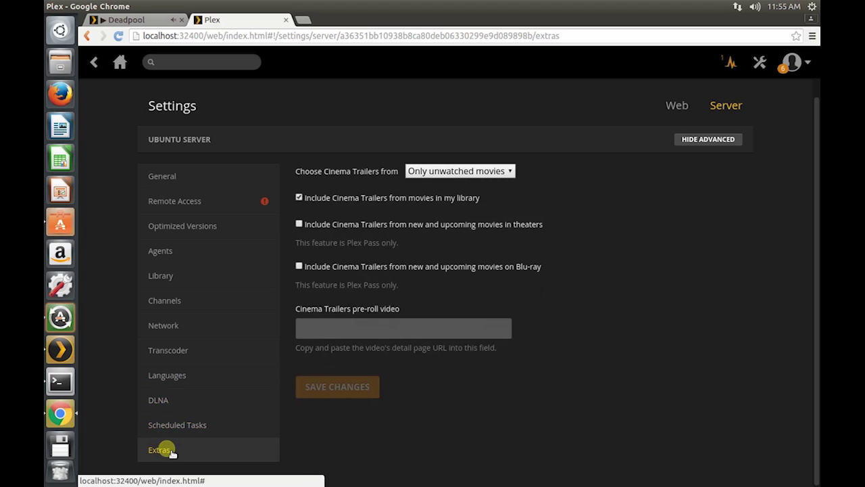
Step: Recheck Deadpool's transcoding details on the Now Playing status page
left_click(122, 65)
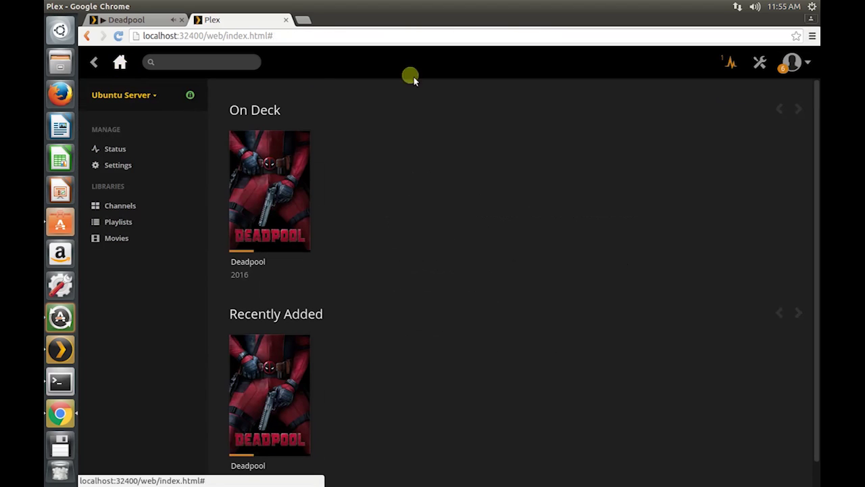
left_click(730, 63)
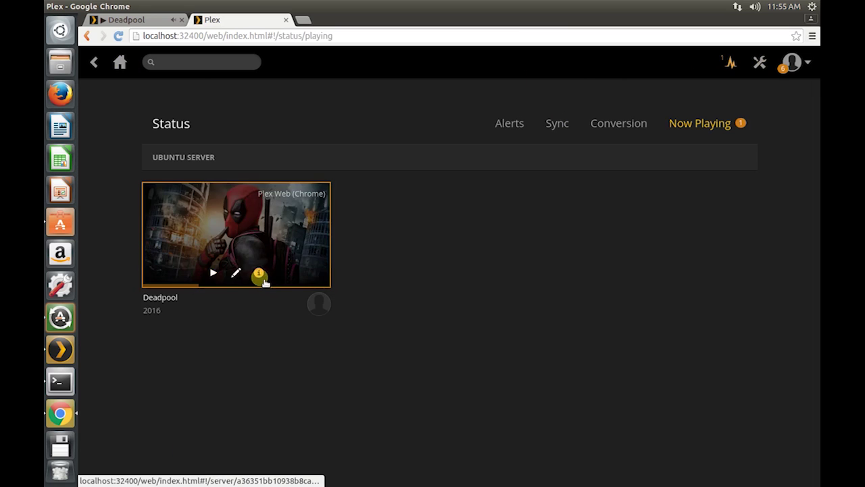
left_click(262, 278)
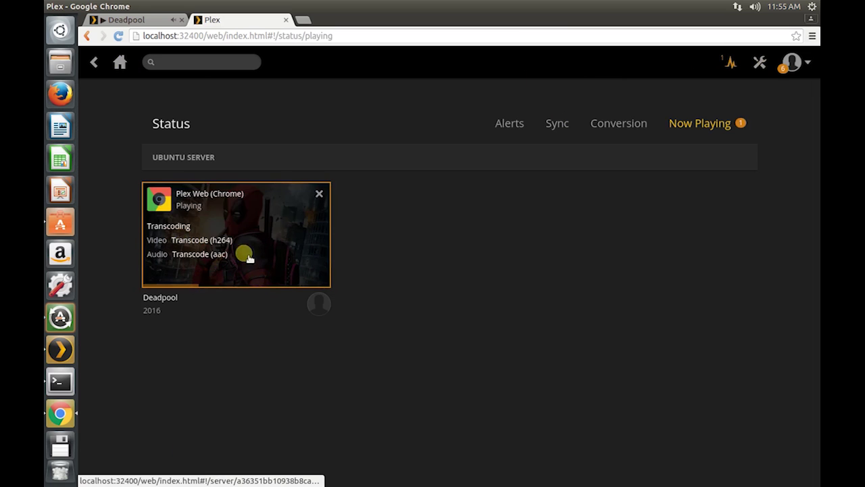
Step: Skip the playing Deadpool video ahead to about 2:45 and shrink the Chrome window
left_click(129, 19)
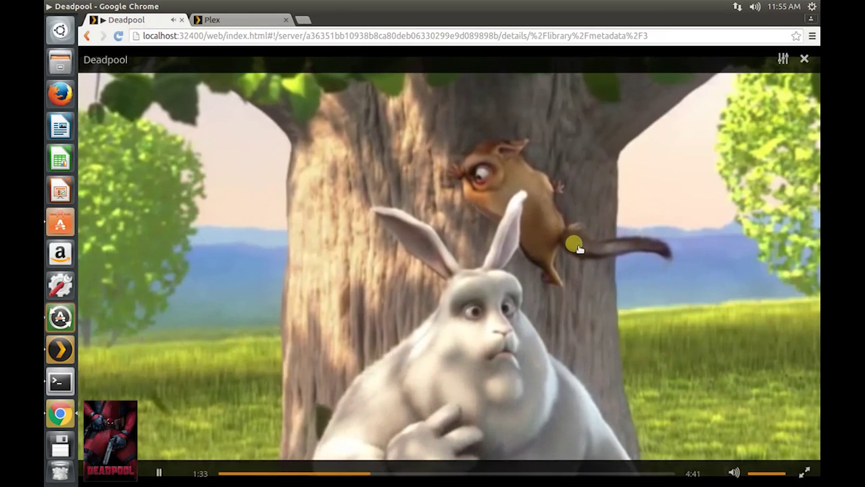
left_click(486, 473)
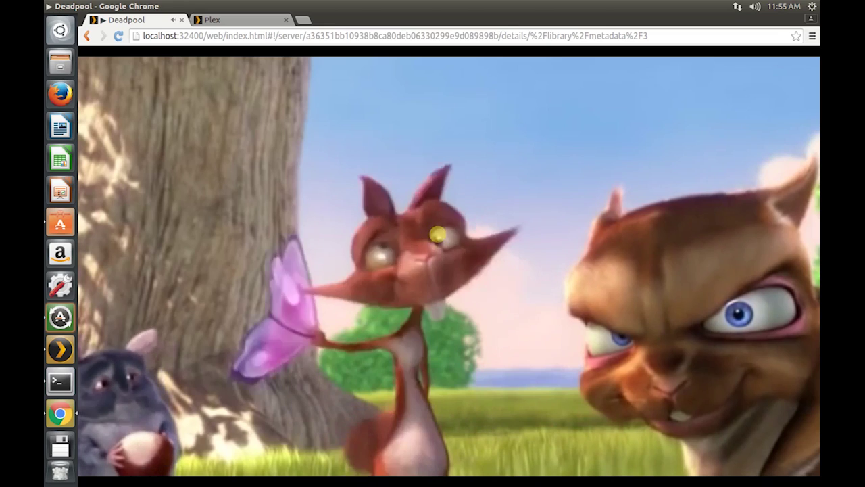
mouse_move(438, 234)
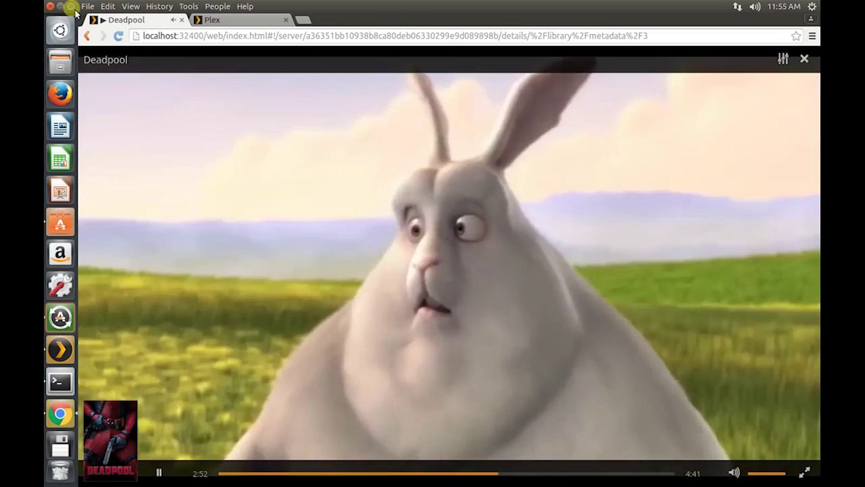
left_click(77, 6)
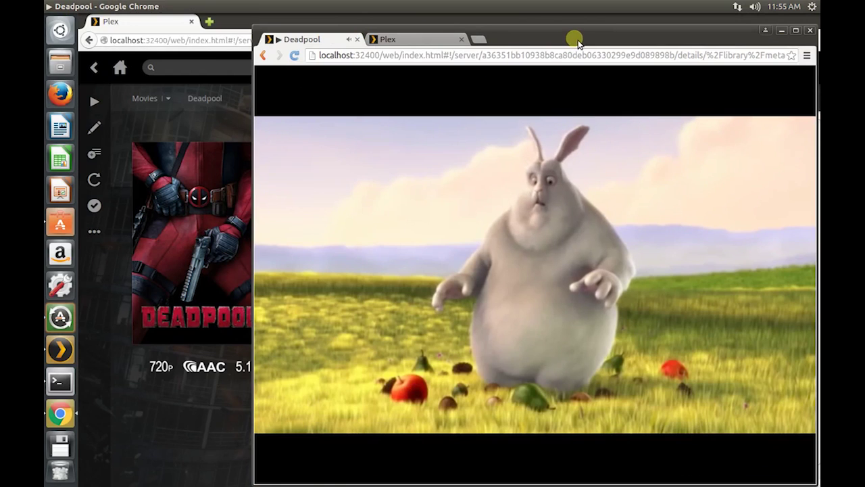
Step: Raise Firefox's Deadpool details window, restore it to a smaller size, and nudge it aside
left_click(228, 401)
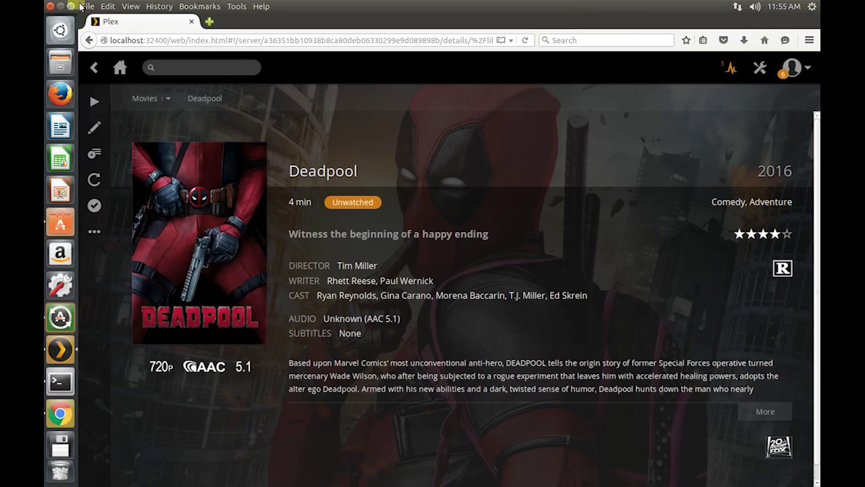
left_click(72, 6)
left_click_drag(405, 30, 379, 31)
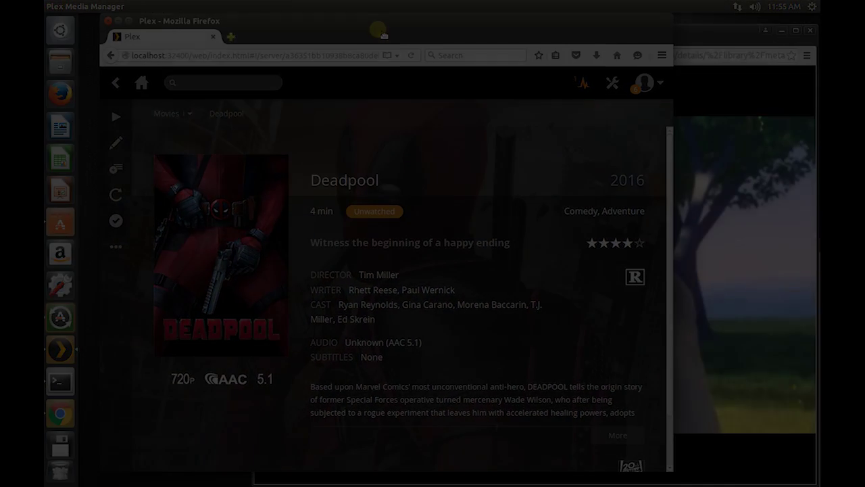